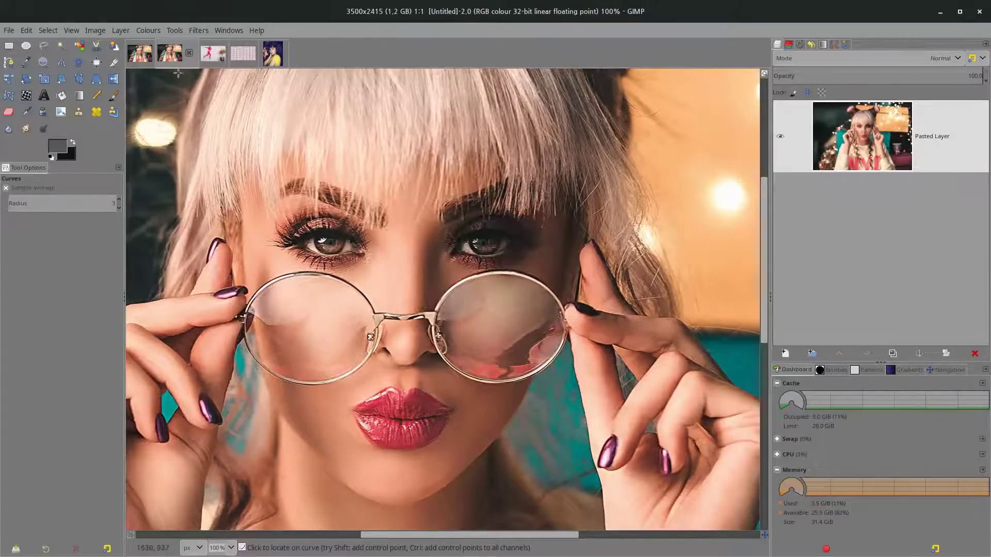
Scale the portrait image to 200% in width and height with Cubic interpolation, accepting the large image size
click(95, 30)
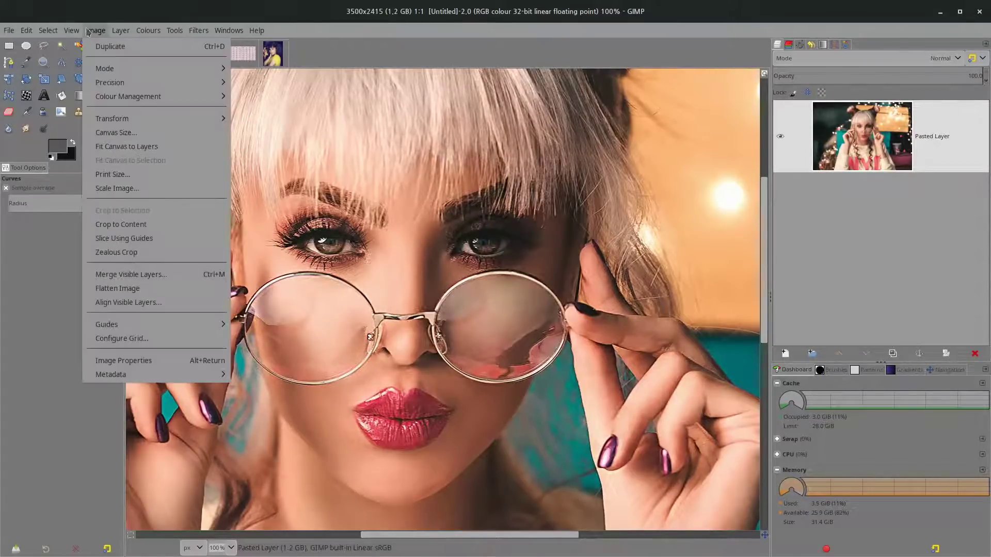
click(117, 189)
drag(443, 226, 681, 226)
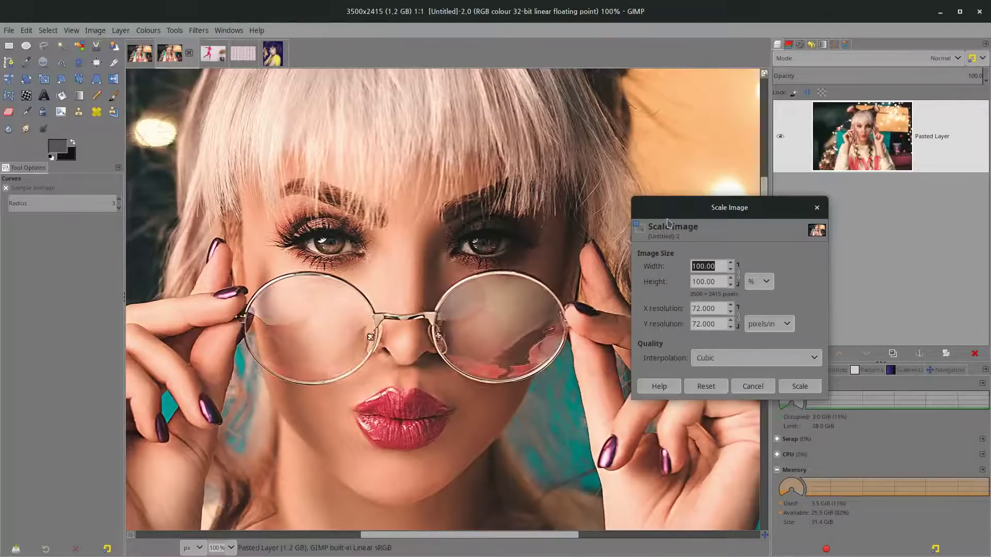
drag(671, 222, 678, 192)
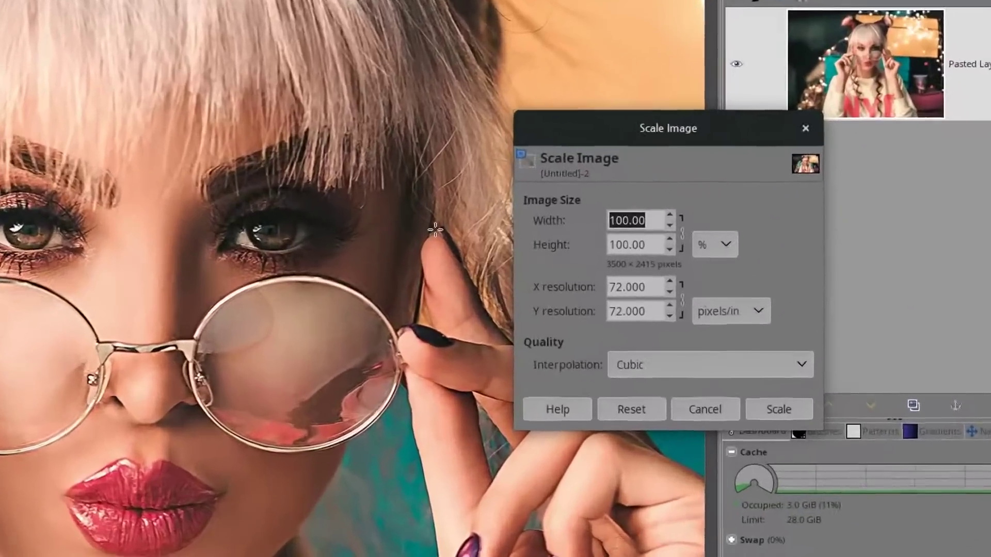
text(2000)
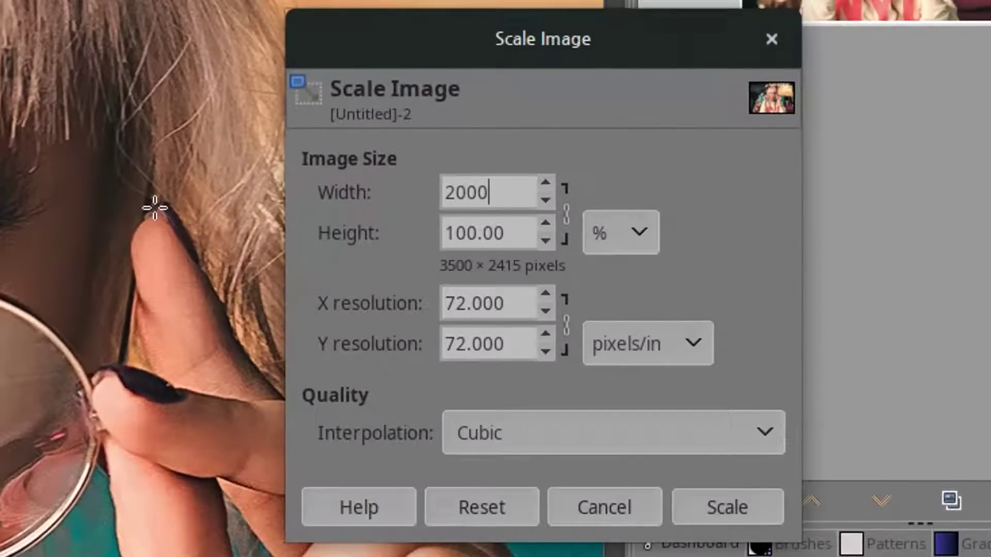
key(BackSpace)
key(Tab)
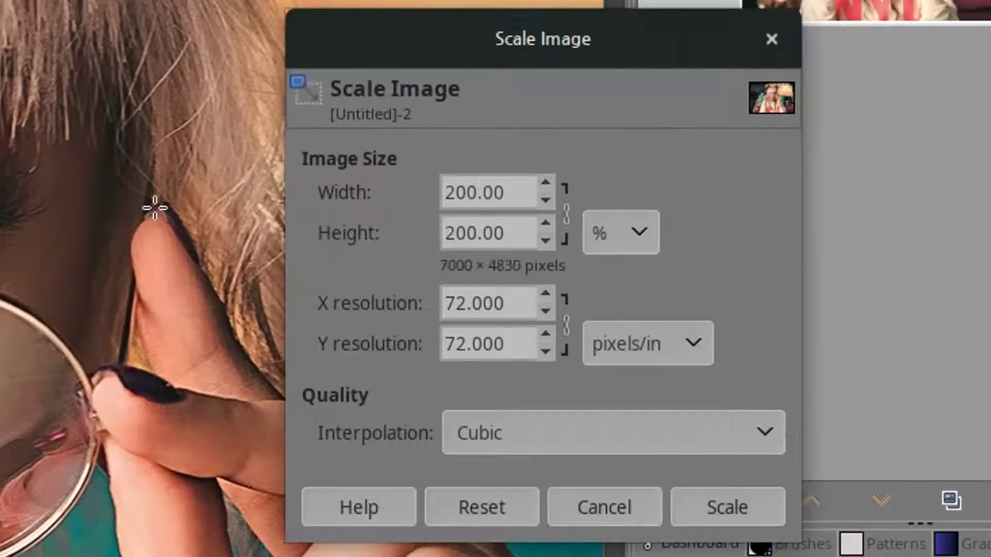
click(627, 443)
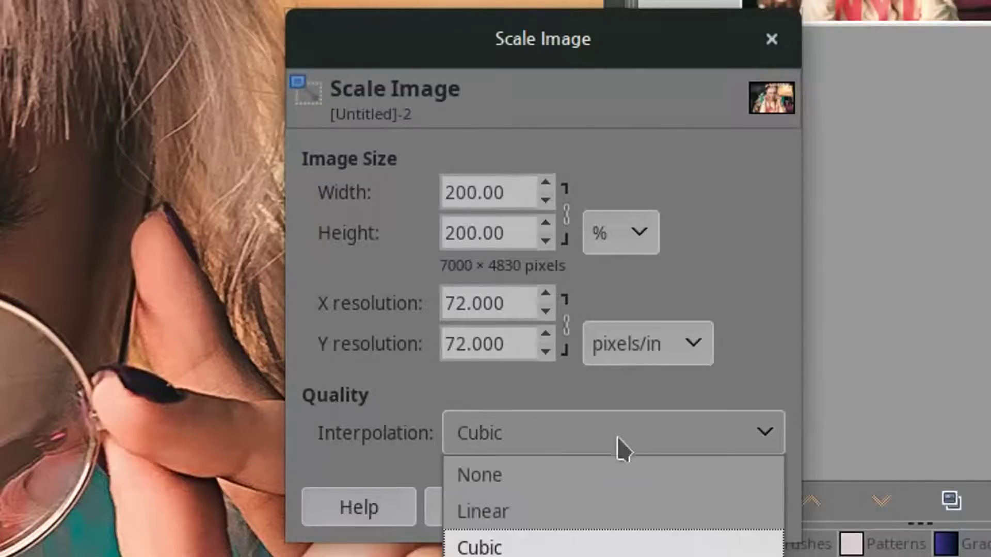
click(536, 543)
click(718, 516)
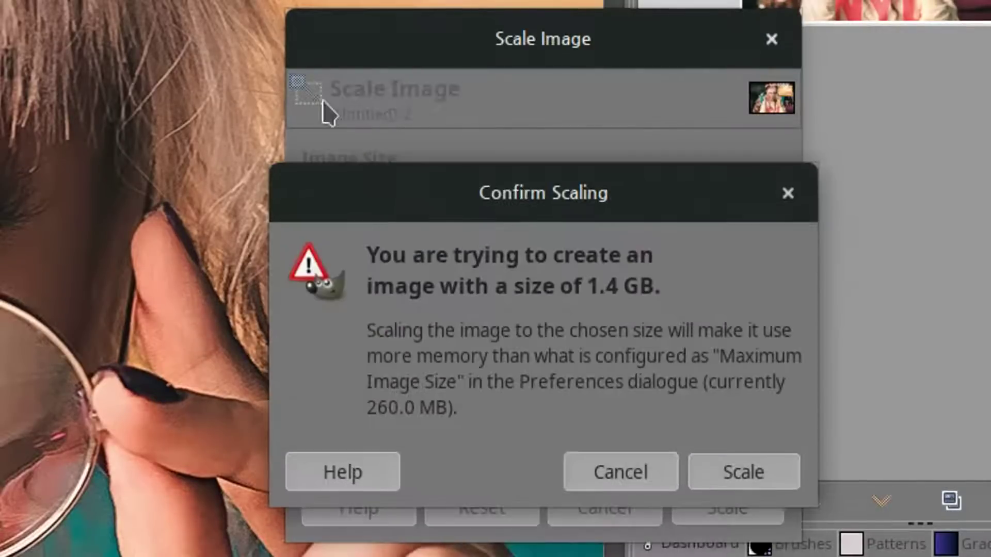
click(733, 480)
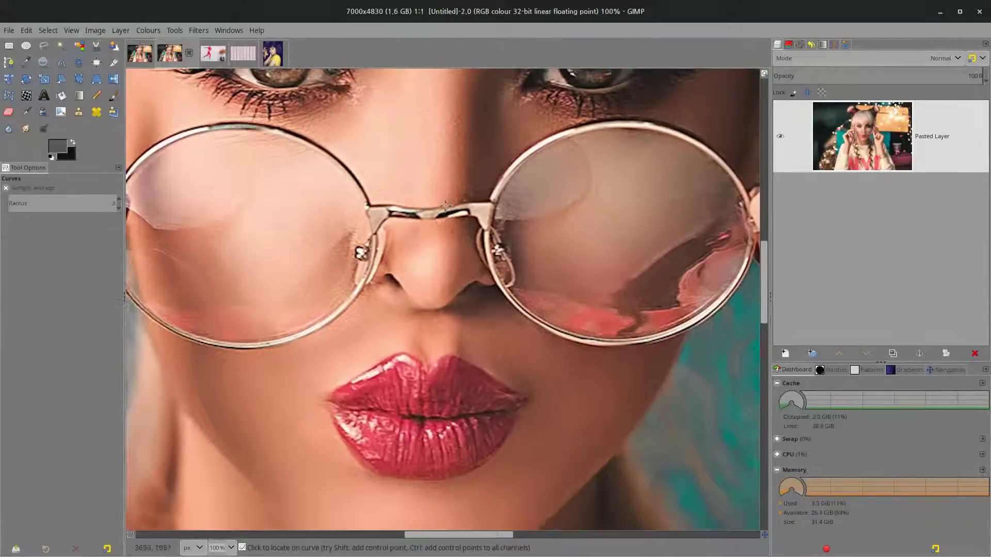
Scale the enlarged image down to 50% in width and height with Cubic interpolation
scroll(446, 205, up, 5)
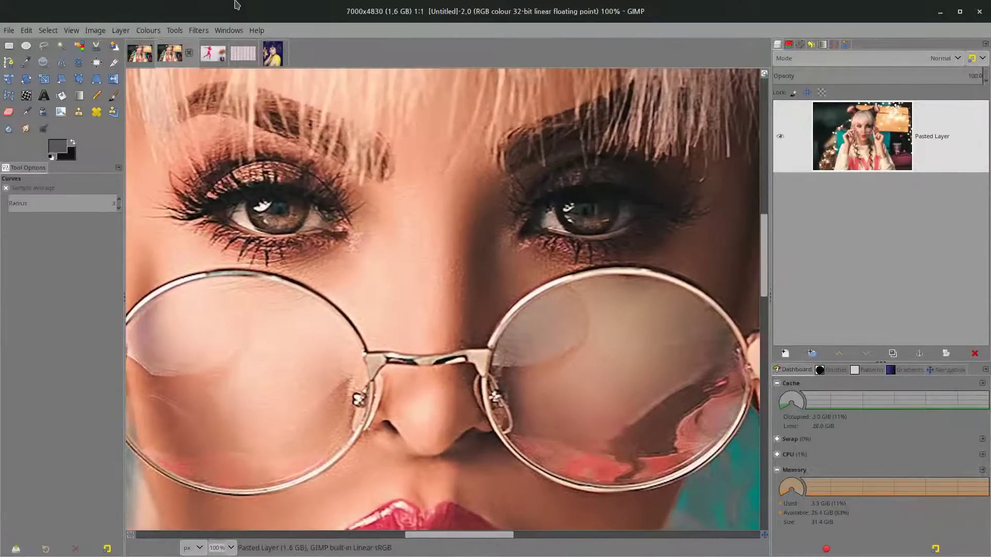
click(93, 31)
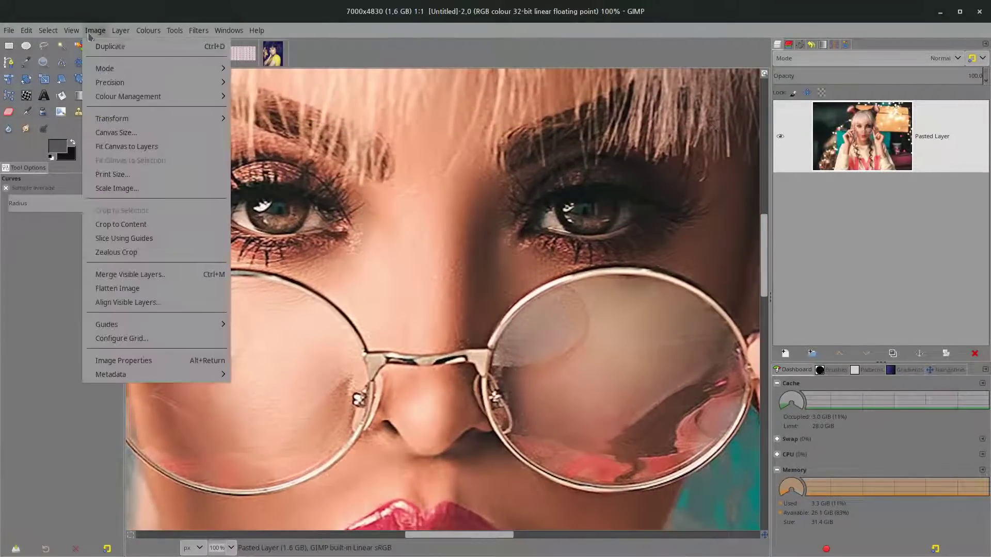
click(117, 188)
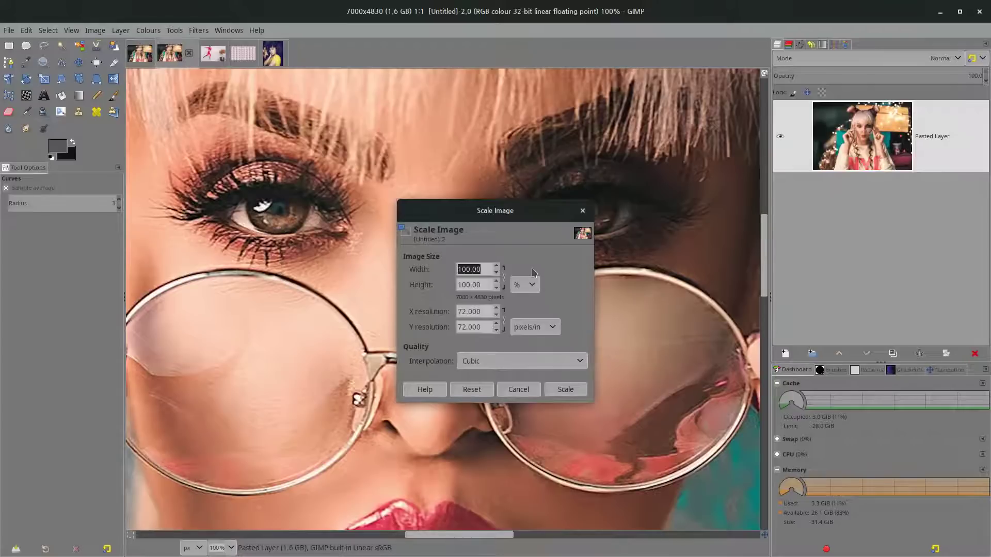
text(50)
key(Tab)
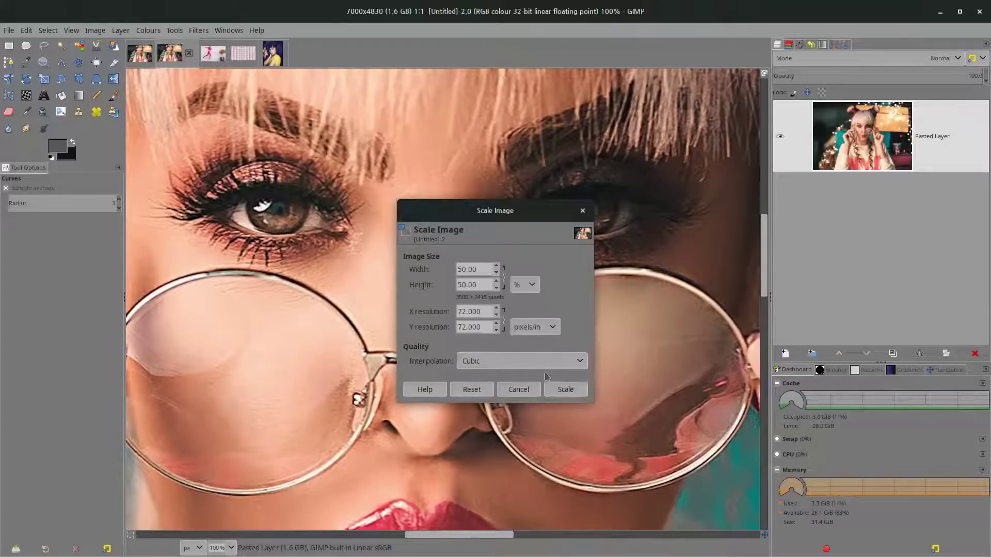
click(573, 392)
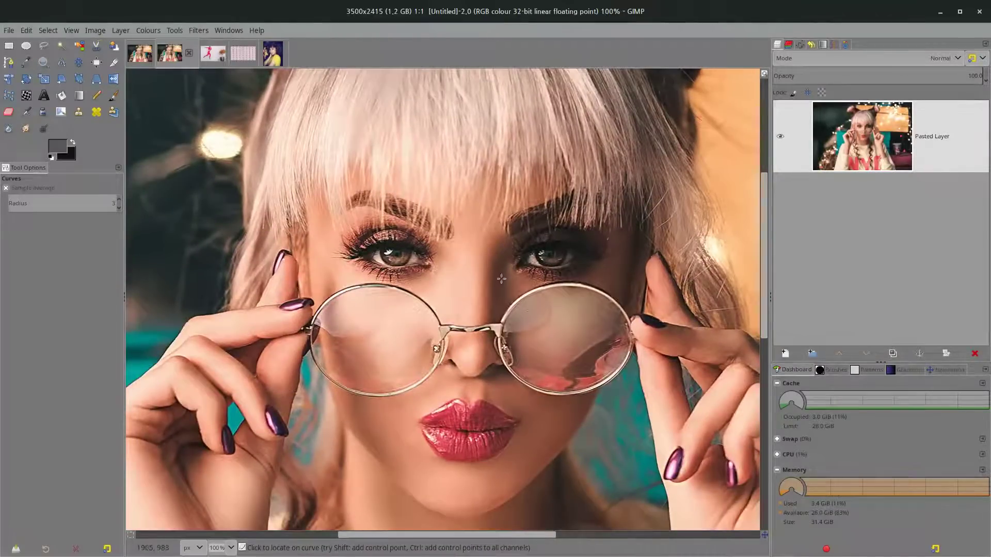
Undo and redo the last scaling twice to compare the image before and after it
key(ctrl+z)
key(ctrl+y)
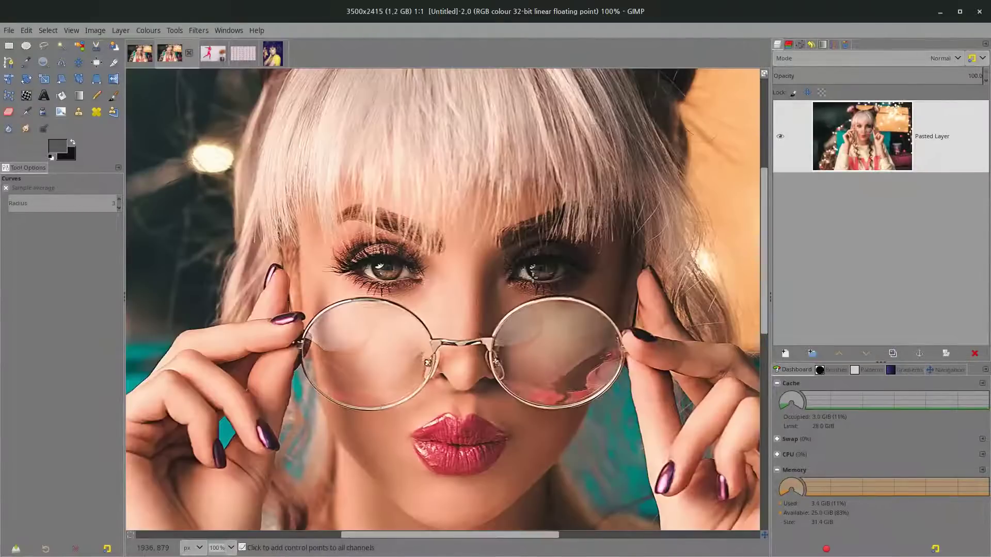
key(ctrl+z)
key(ctrl+y)
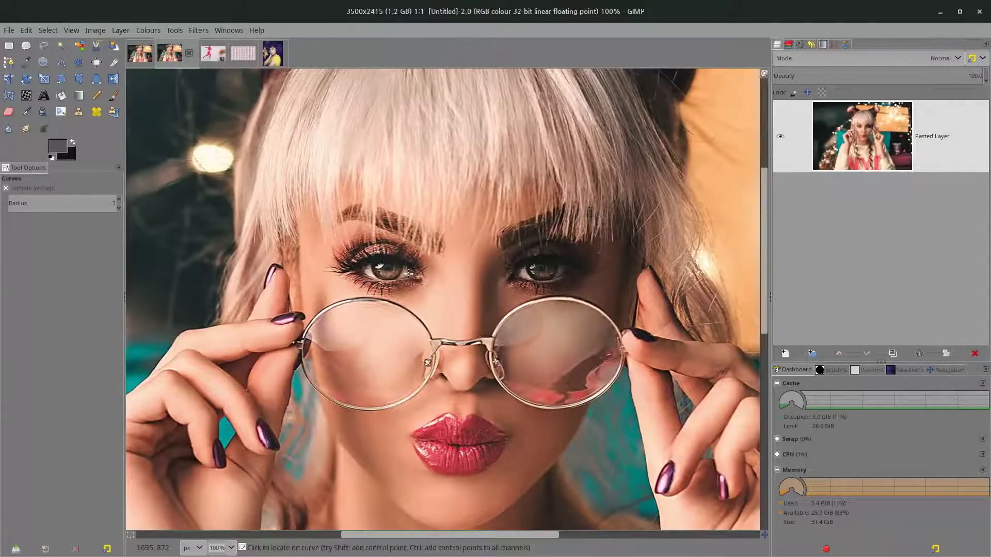
Switch to the cubic-resize.xcf image and toggle the visibility of its Gimp 2.10.10 and Original layers to compare them
key(alt+1)
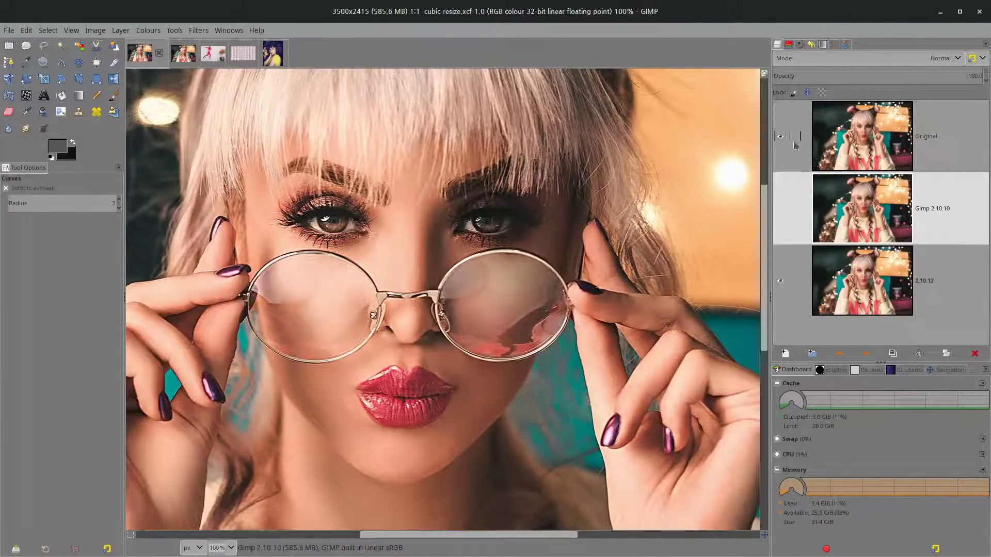
click(781, 209)
click(780, 136)
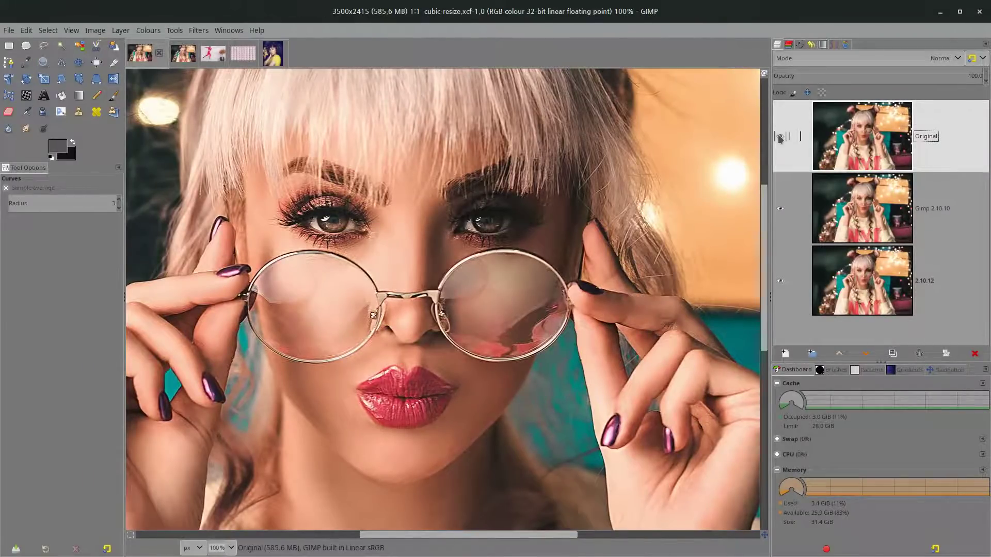
click(781, 137)
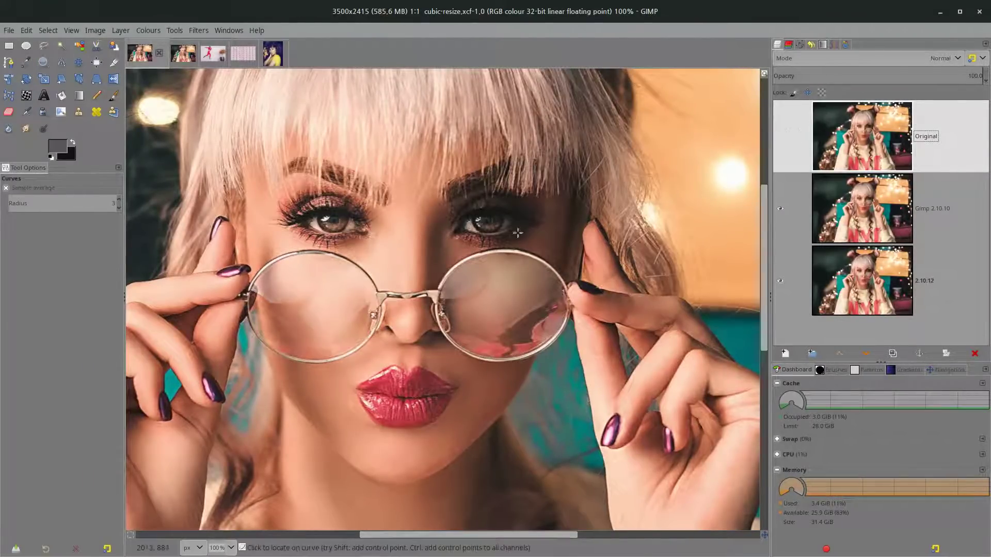
click(781, 209)
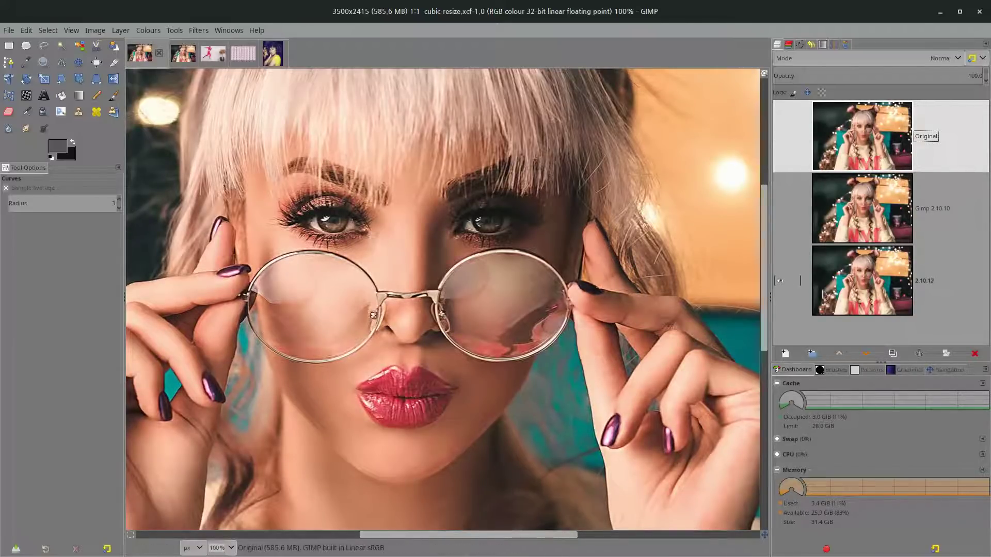
Select the 2.10.12 layer and compare it with the Gimp 2.10.10 and Original layers by toggling their visibility
click(836, 297)
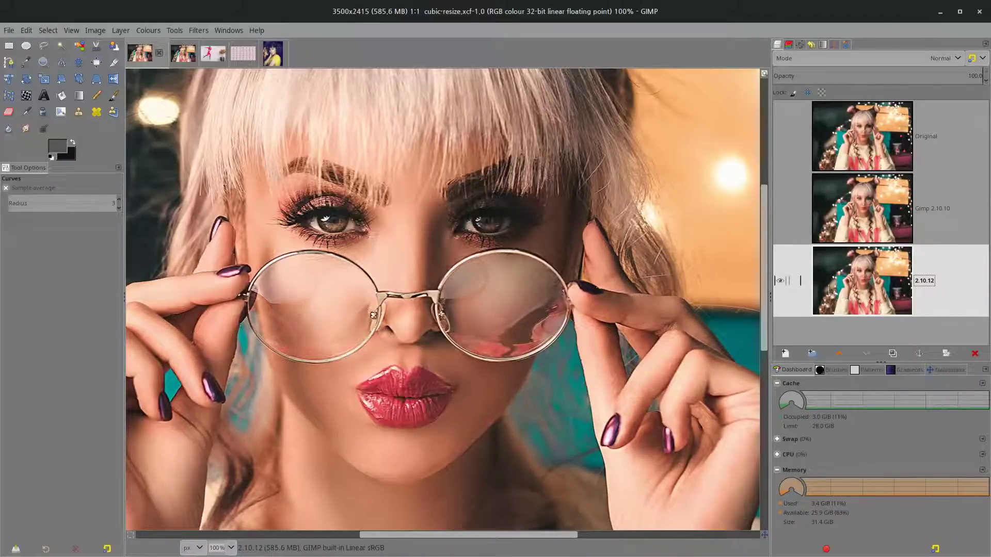
click(867, 287)
click(784, 213)
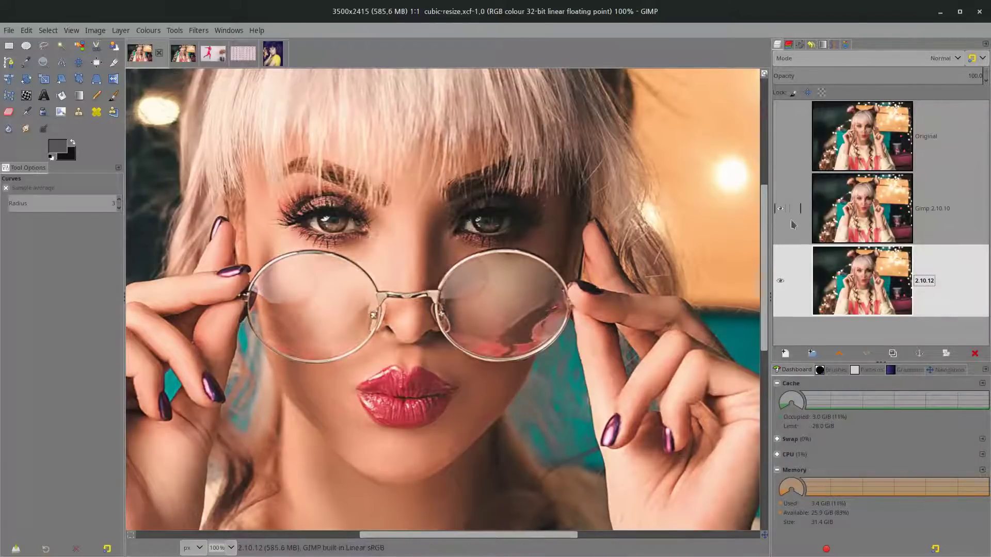
click(780, 209)
click(781, 141)
click(781, 139)
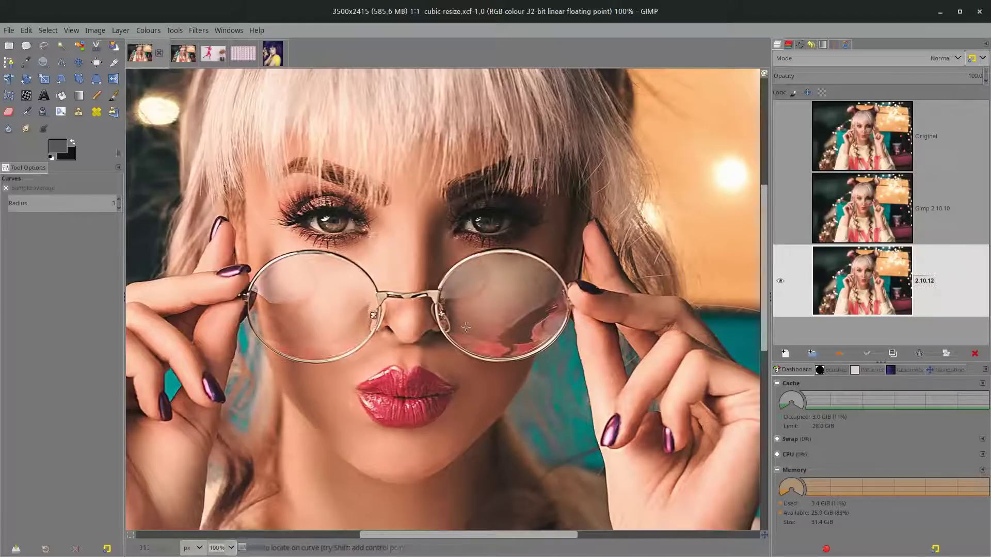
Activate the Scale tool and review its available interpolation methods
click(50, 82)
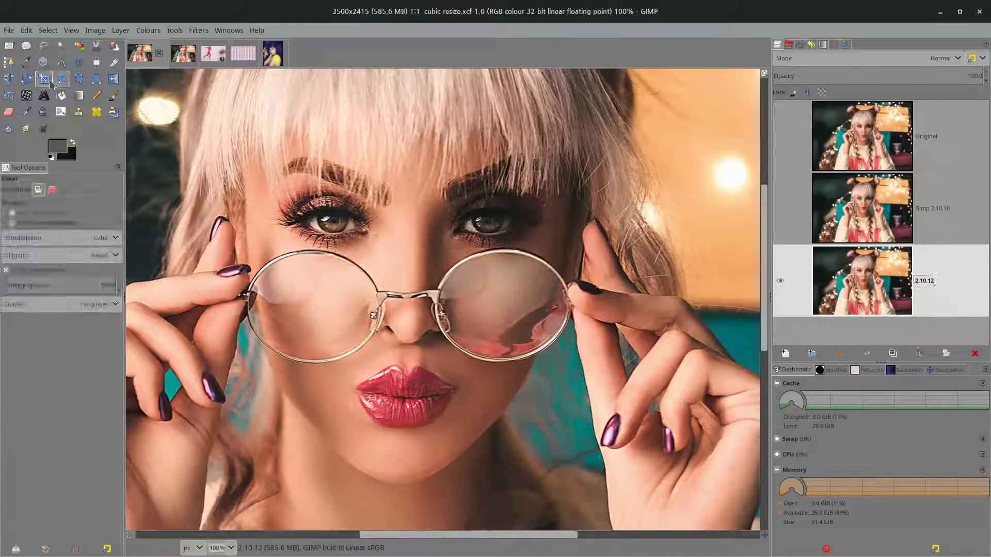
click(61, 240)
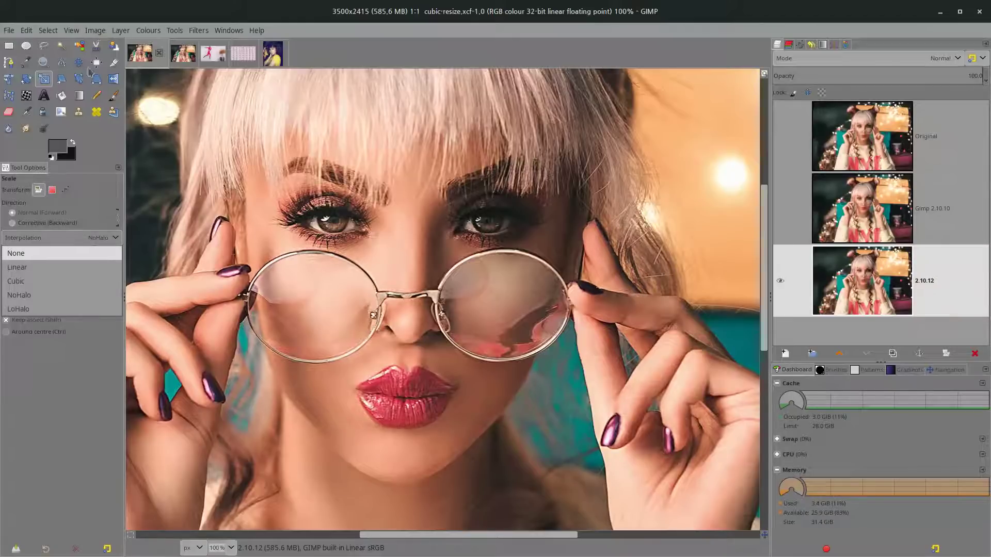
click(362, 270)
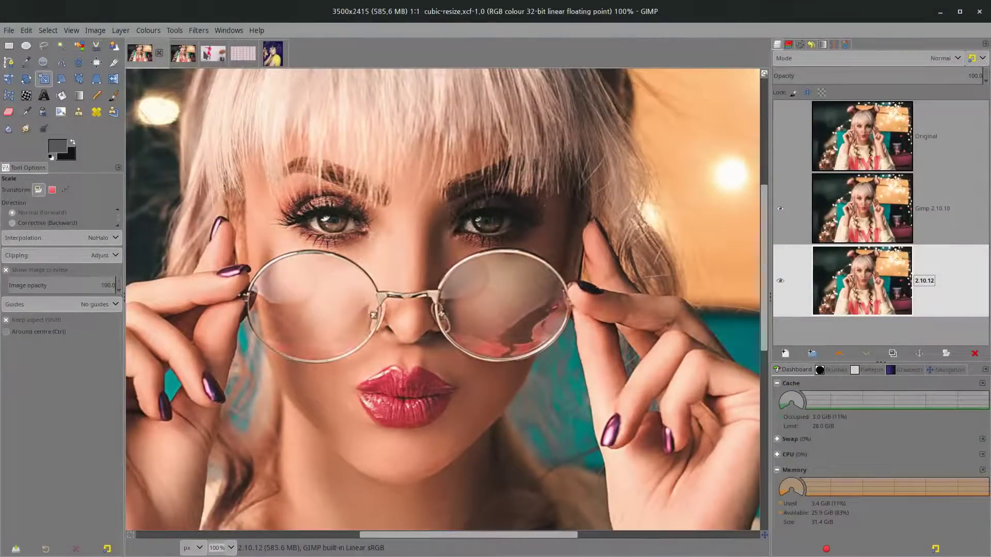
Switch to the offset repeating pattern.xcf image and hide the docks around the canvas
click(205, 55)
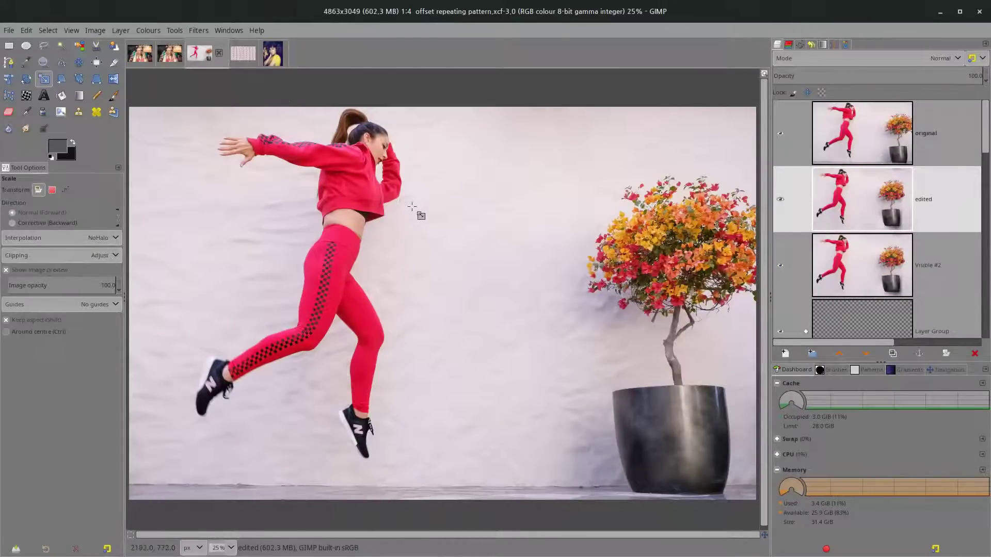
scroll(412, 206, down, 2)
scroll(412, 207, right, 1)
key(Tab)
Try offsetting the edited layer on the canvas by 404 px in X and 208 px in Y with wrap around
click(121, 30)
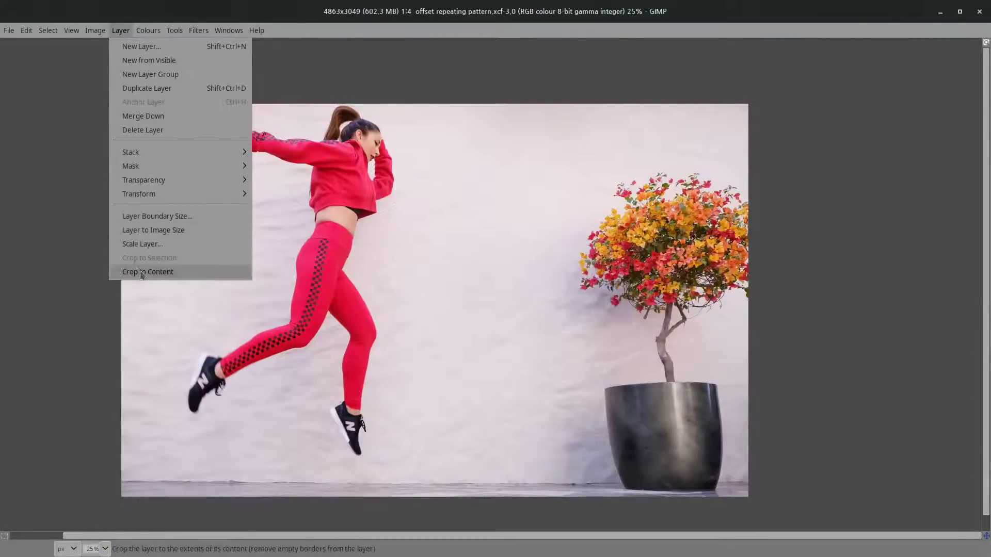
mouse_move(155, 196)
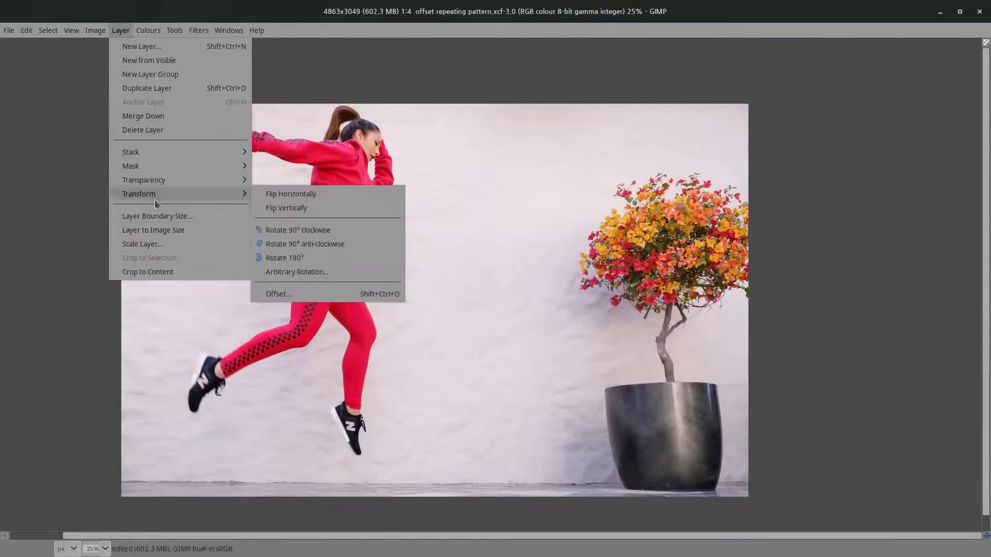
click(292, 298)
drag(306, 184, 748, 143)
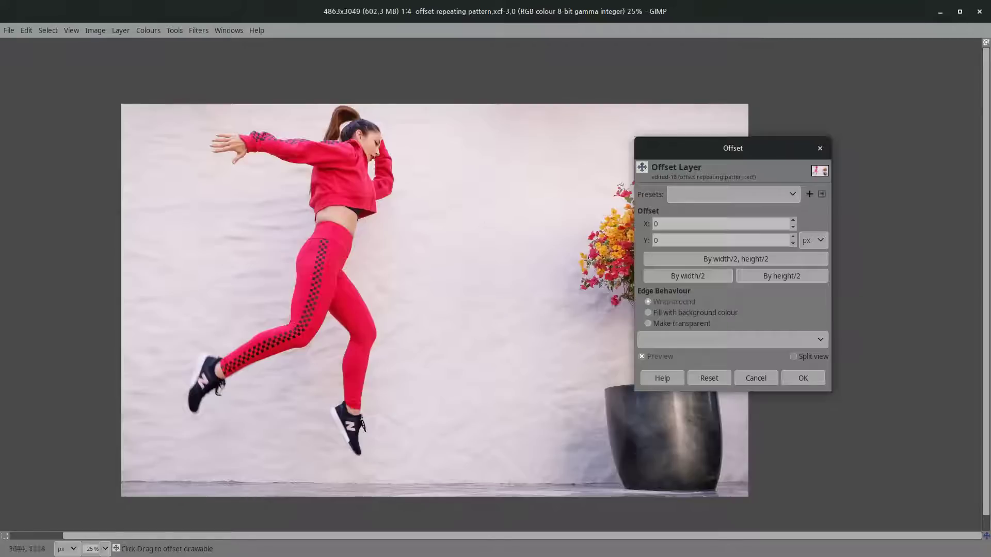
drag(427, 260, 480, 295)
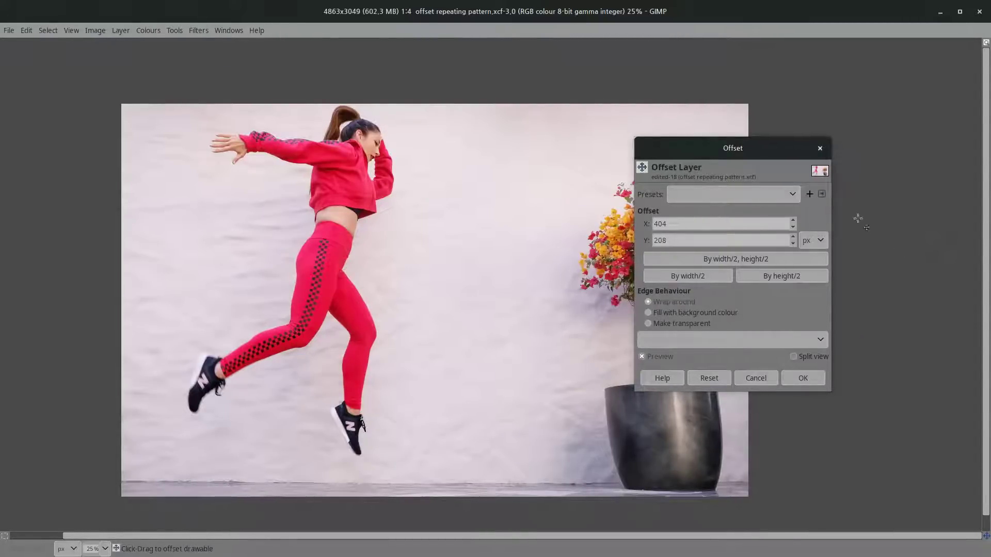
key(Tab)
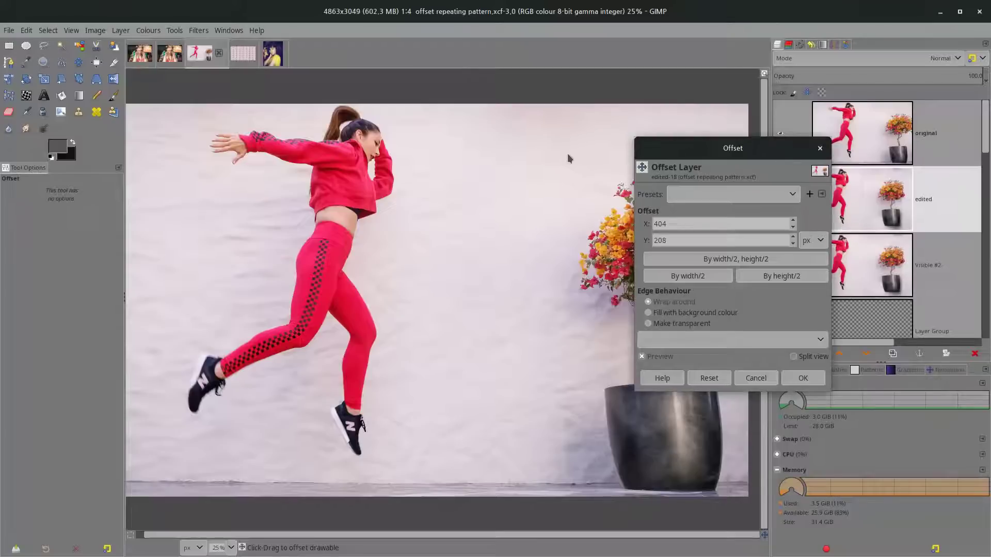
drag(763, 158, 635, 169)
click(628, 389)
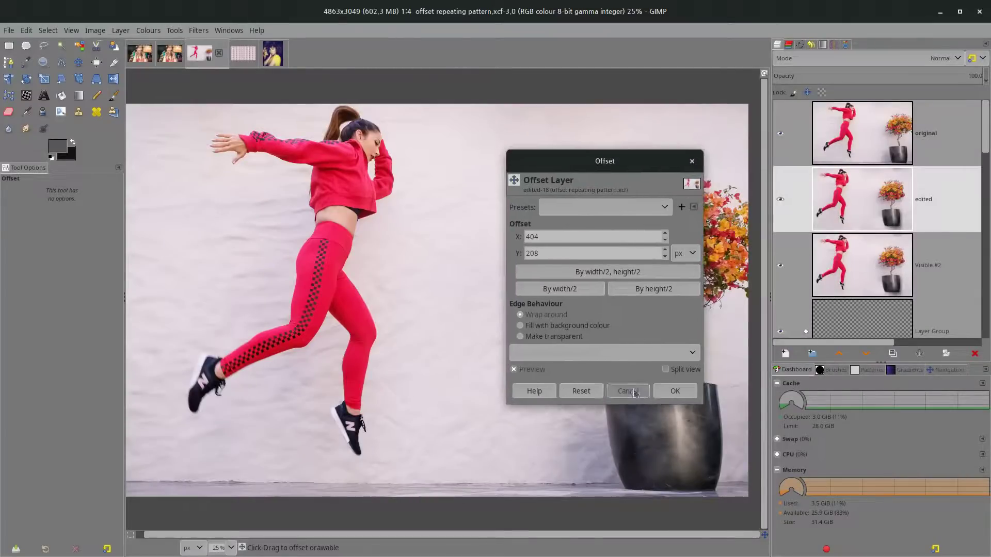
Select the original layer and toggle its visibility to compare it with the edited layer
click(846, 144)
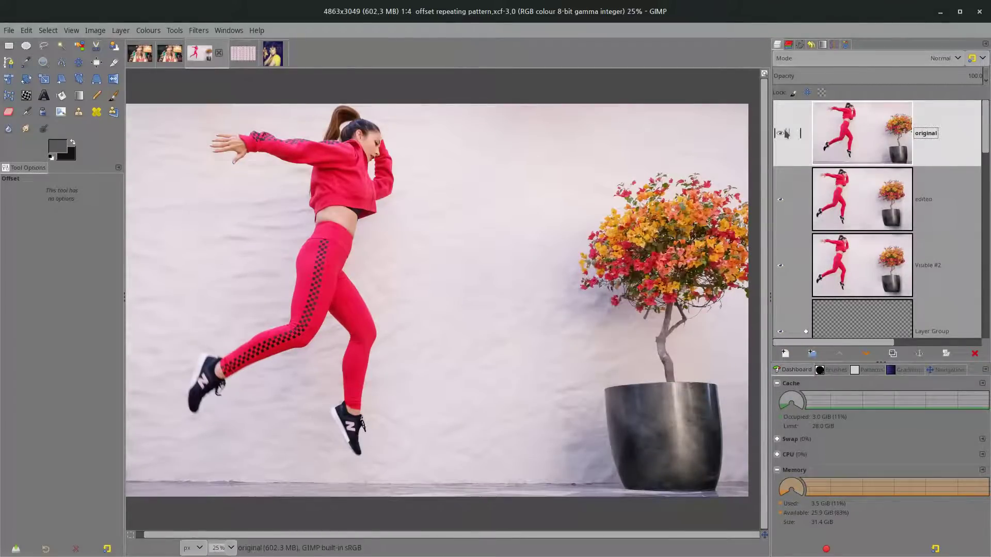
click(780, 133)
click(781, 134)
Switch to the offset 1.xcf image and look over the seamless repeating pattern
click(243, 54)
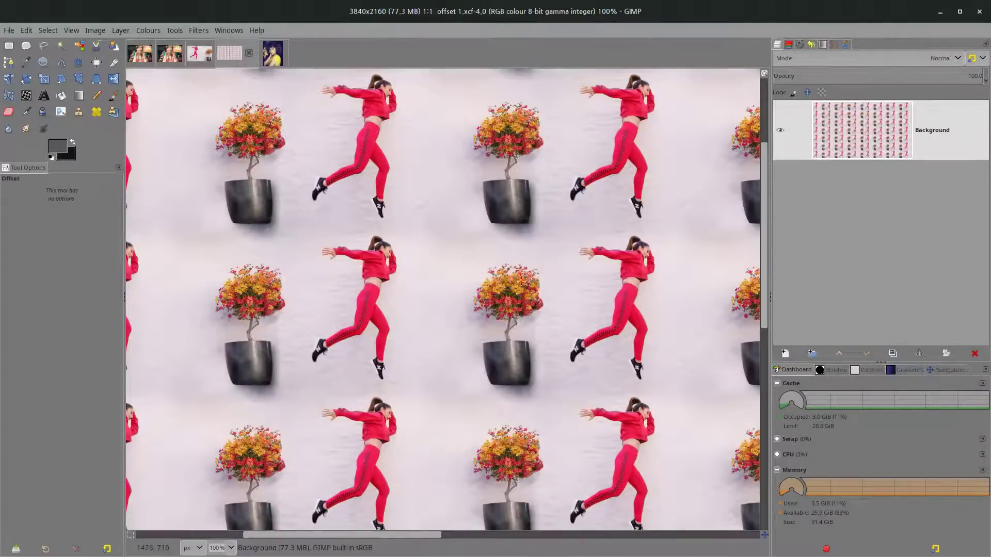
scroll(403, 285, right, 5)
scroll(403, 284, left, 5)
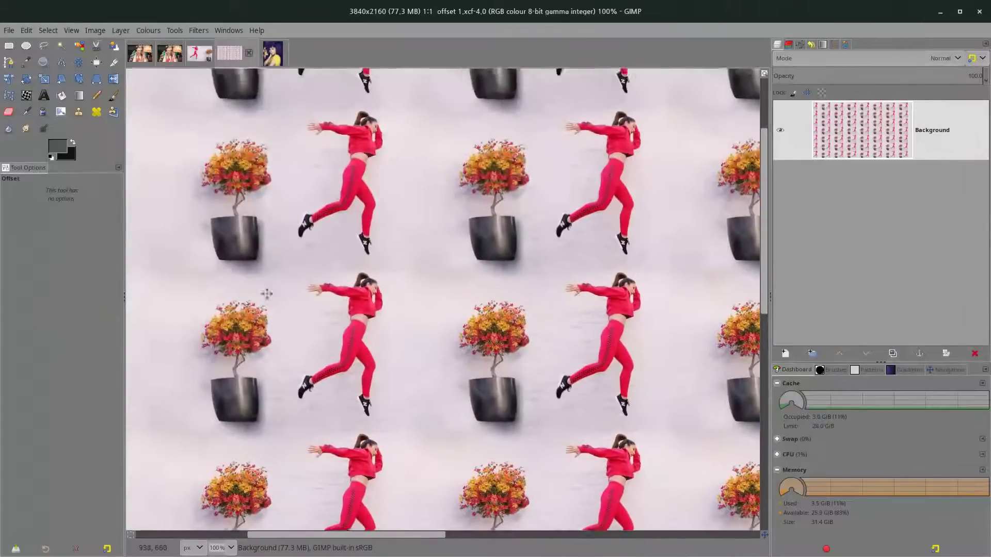
Switch to the offset repeating pattern.xcf image and select the original layer
scroll(267, 294, left, 2)
scroll(223, 276, left, 3)
click(196, 58)
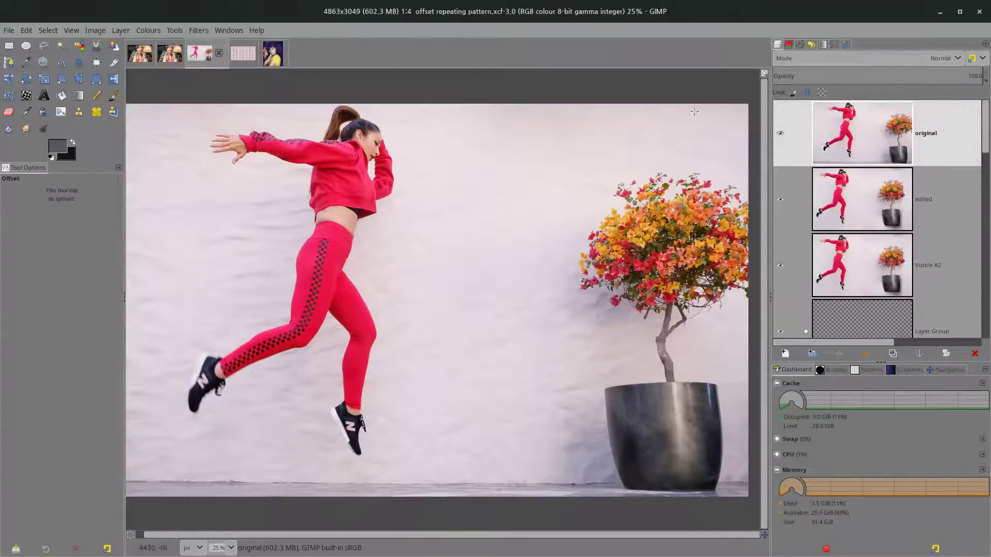
click(824, 134)
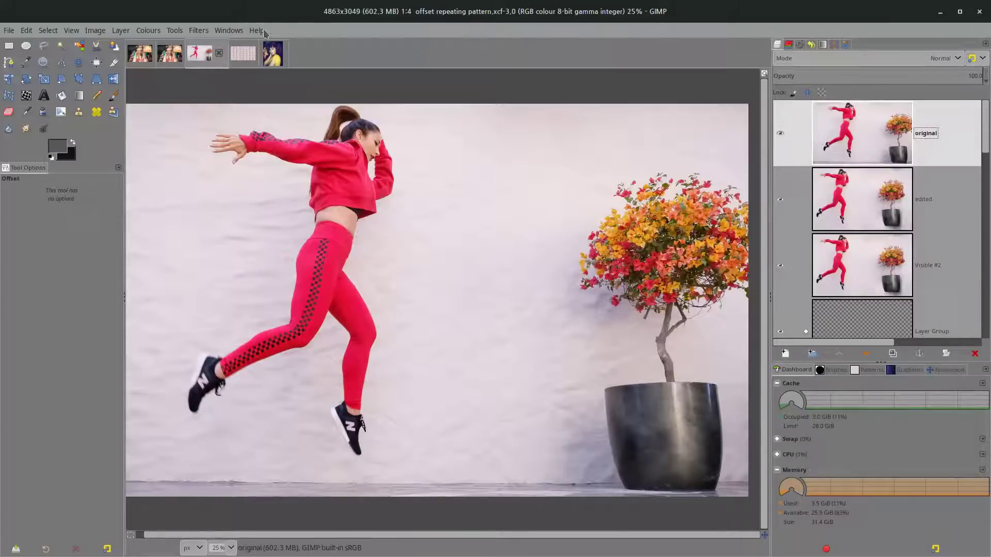
Try offsetting the original layer freely on the canvas to X 2124 px and Y -1400 px with wrap around, and reset the values
click(122, 30)
mouse_move(209, 195)
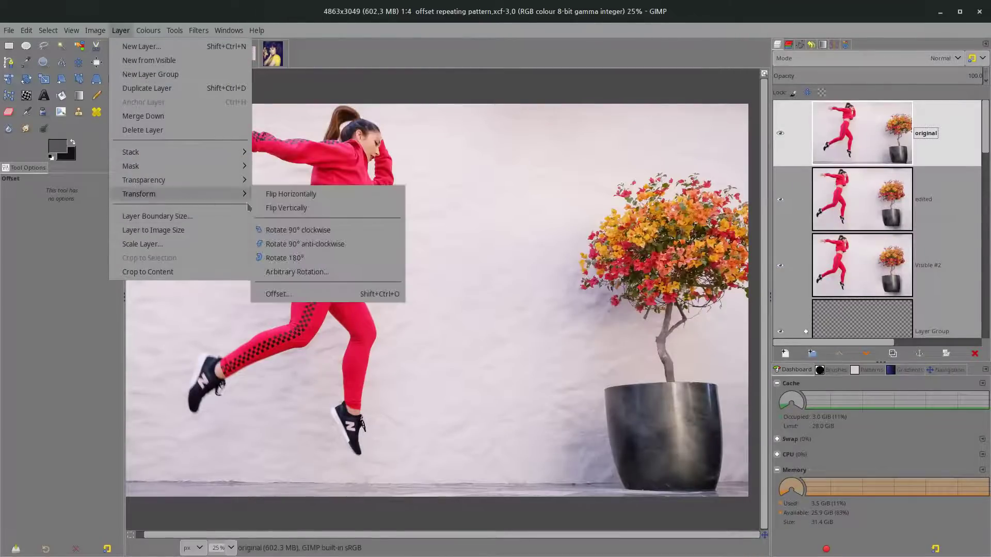
click(281, 294)
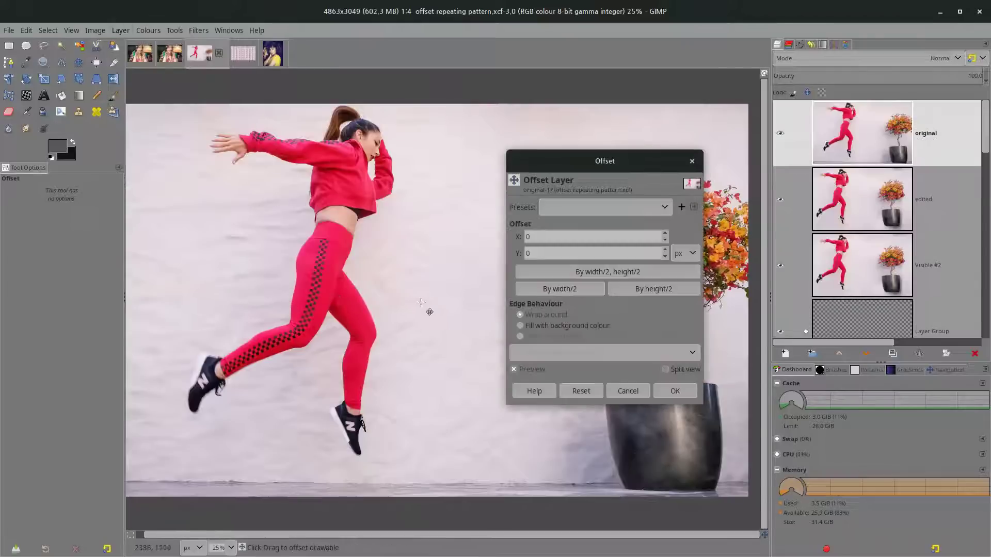
drag(357, 267, 537, 156)
drag(358, 261, 459, 135)
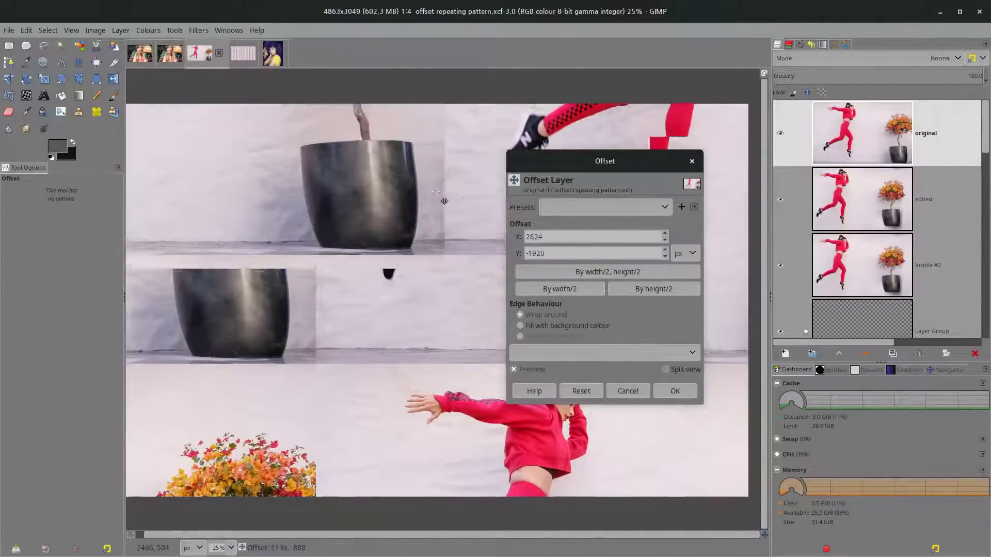
drag(413, 257, 353, 293)
drag(558, 187, 695, 192)
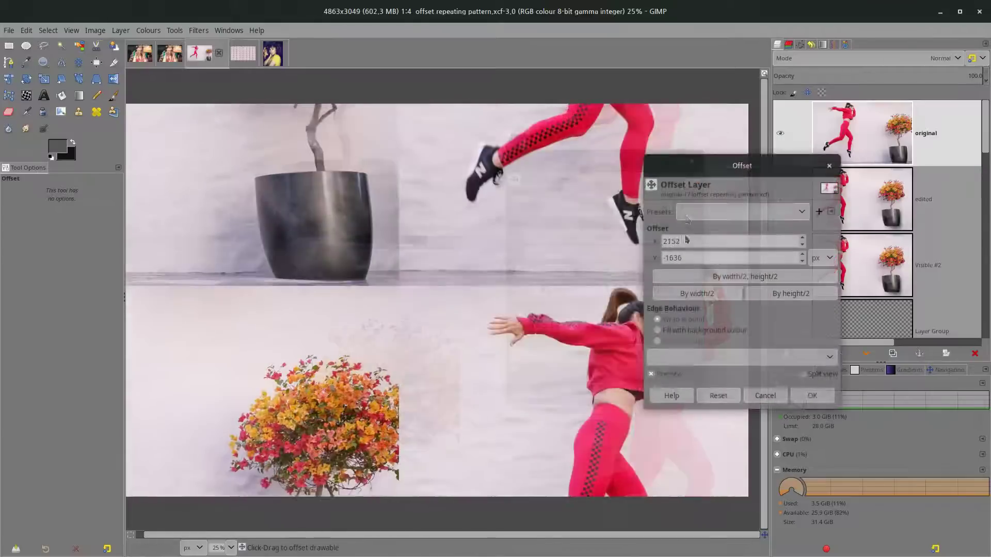
drag(394, 279, 463, 299)
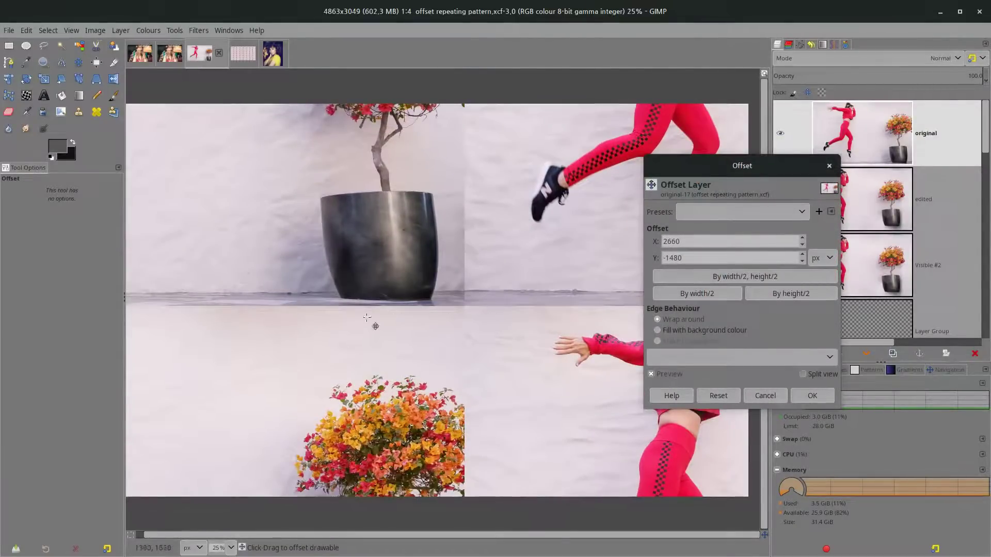
drag(527, 298, 463, 308)
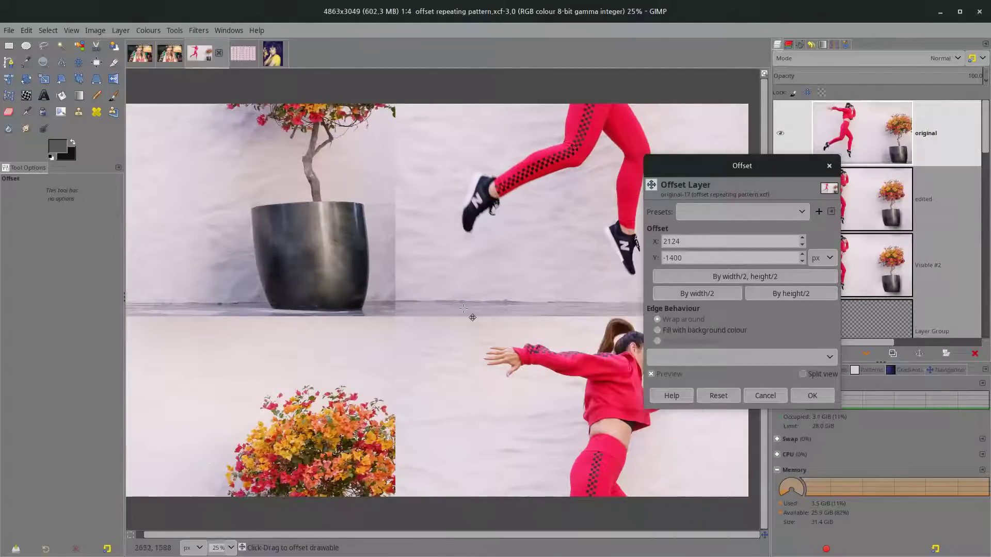
click(718, 395)
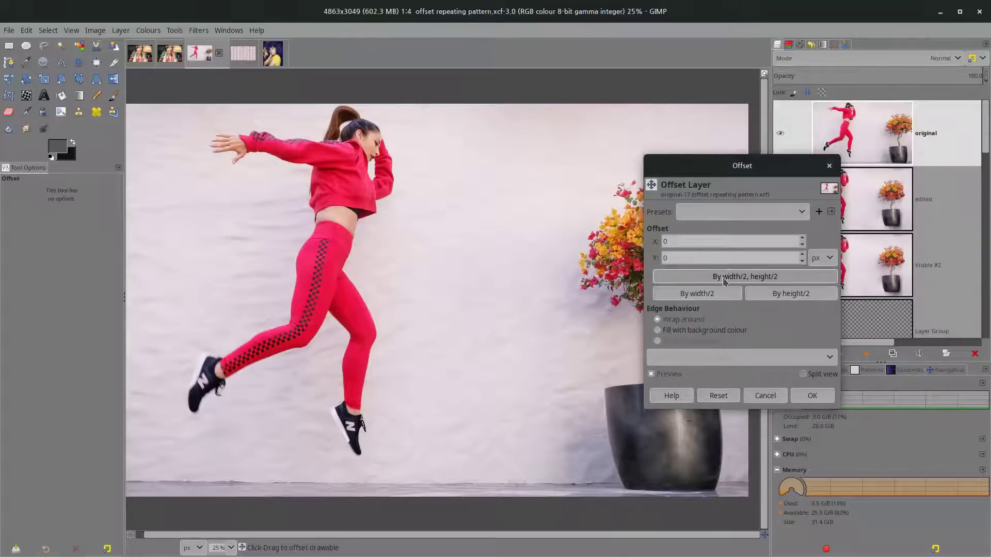
Try offsetting the original layer by half its width and height, shift it on to X 2939 px and Y 1556 px, and undo the applied offset
click(698, 293)
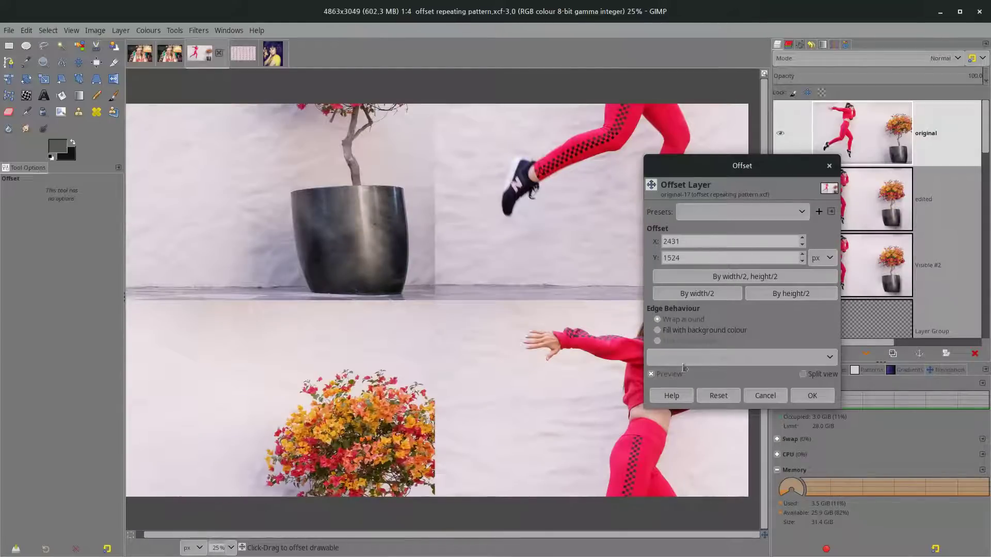
drag(361, 293, 300, 303)
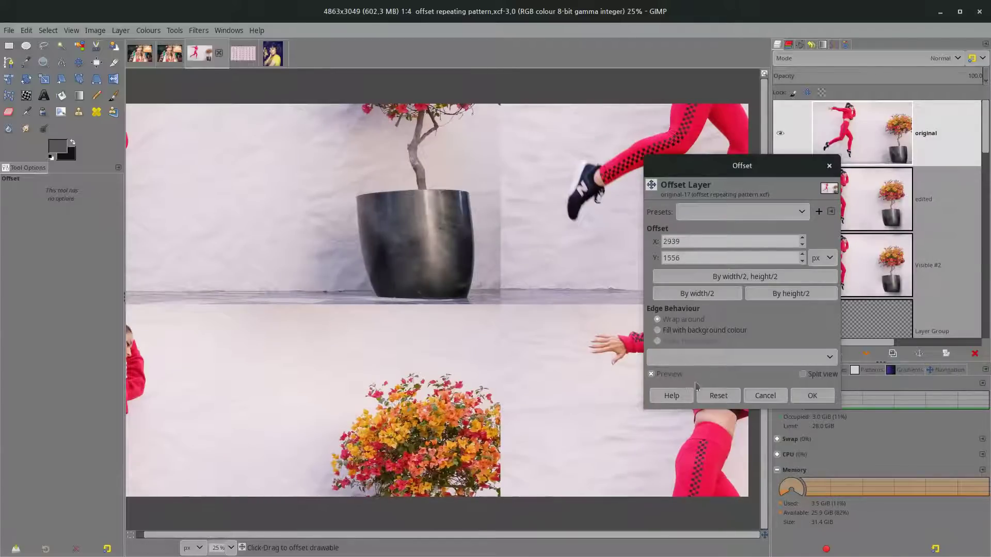
click(818, 397)
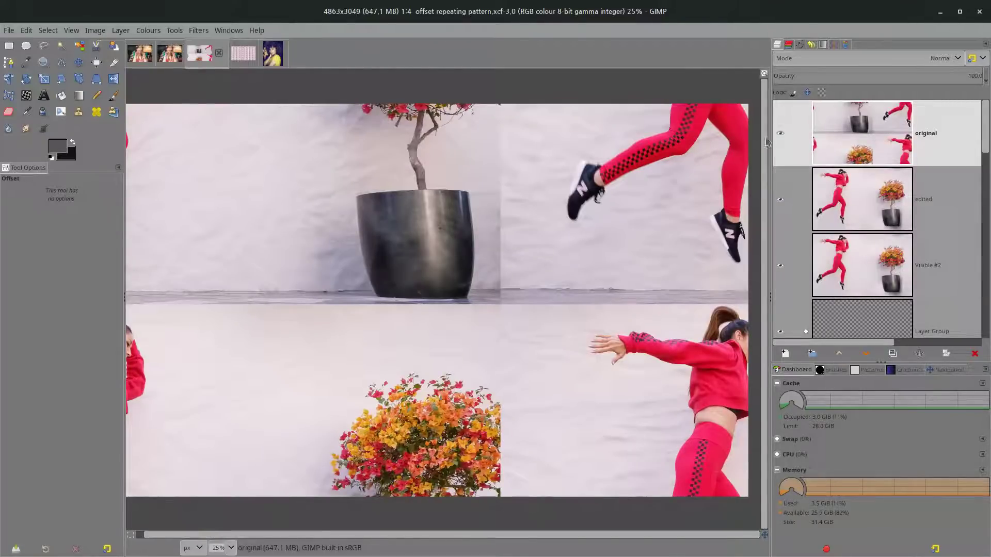
key(ctrl+z)
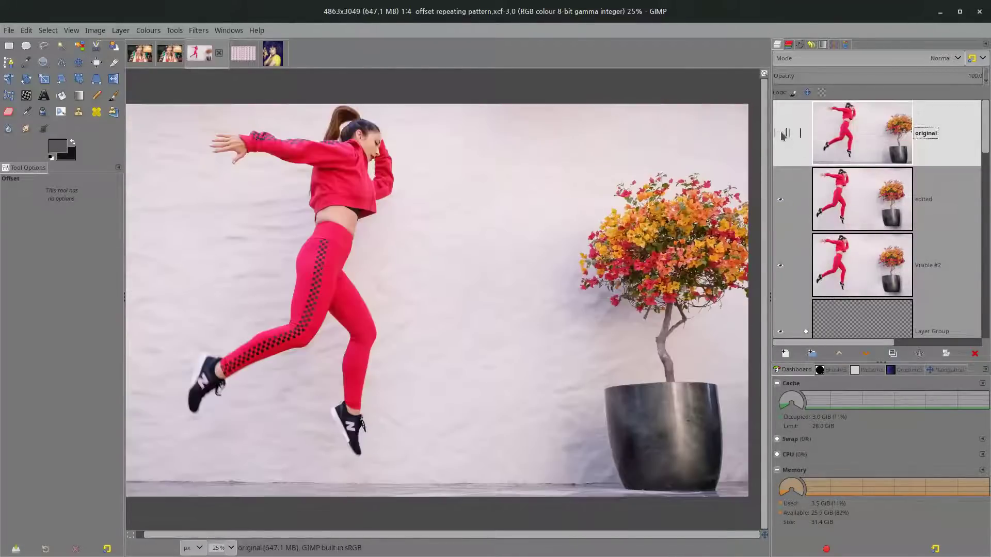
Hide the original layer, and look over the repeating pattern in the offset 1.xcf image
click(781, 134)
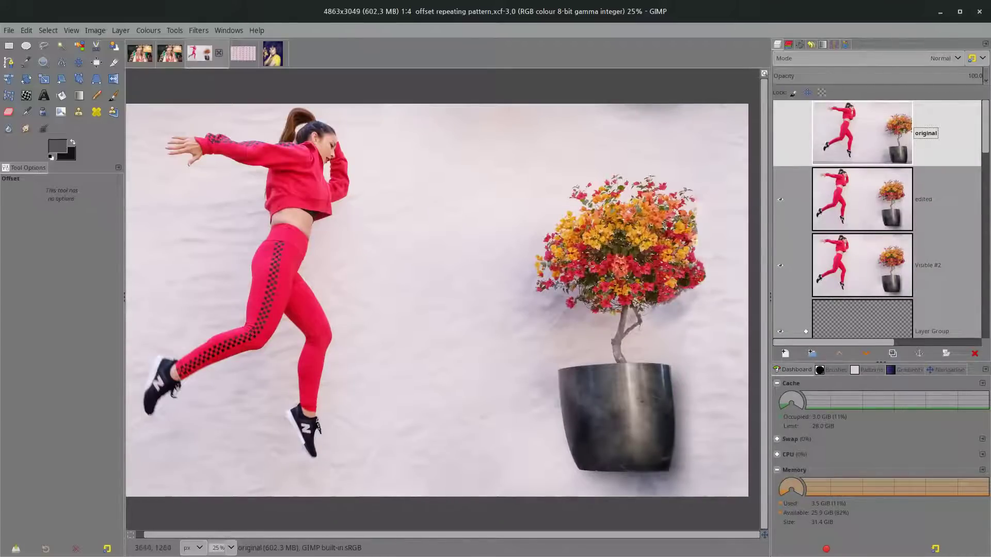
click(243, 54)
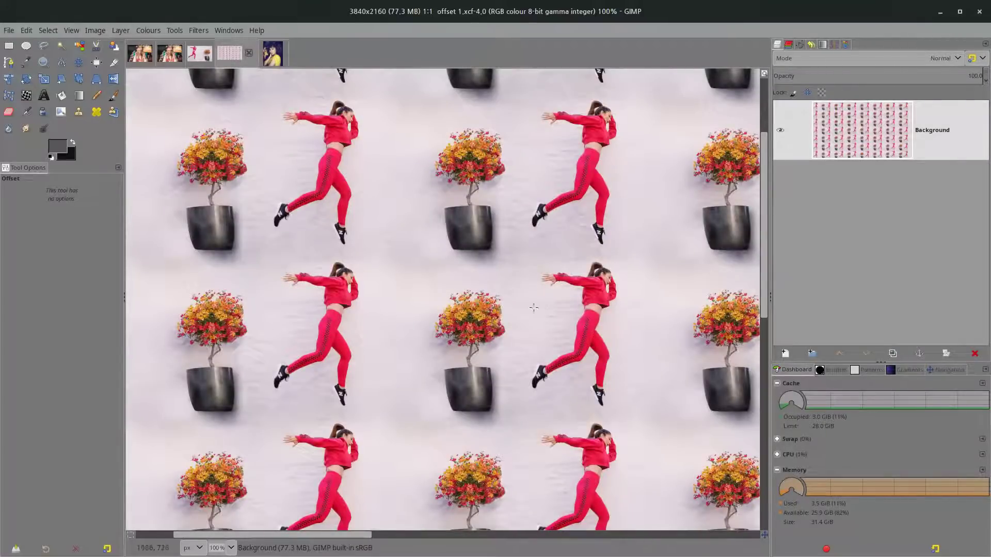
scroll(503, 312, down, 10)
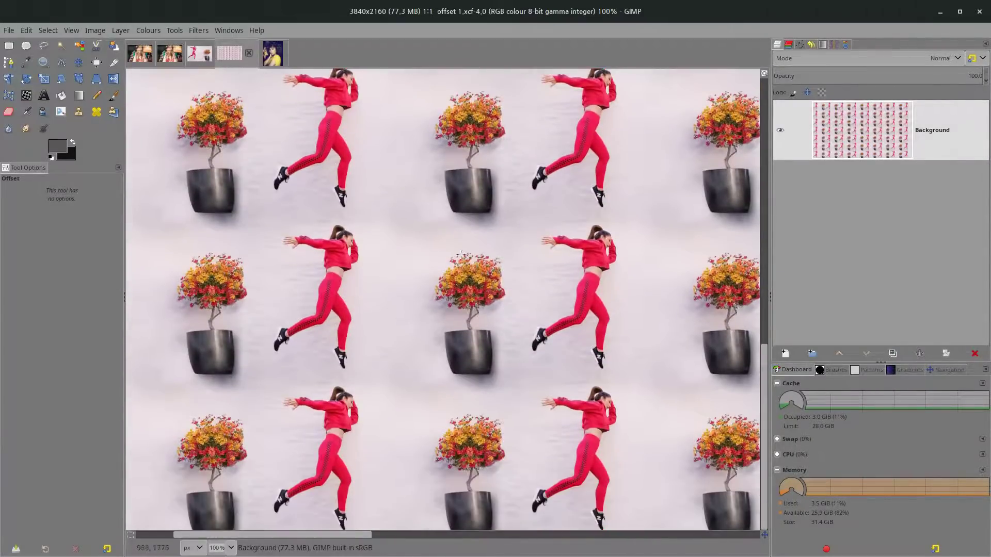
scroll(565, 252, up, 15)
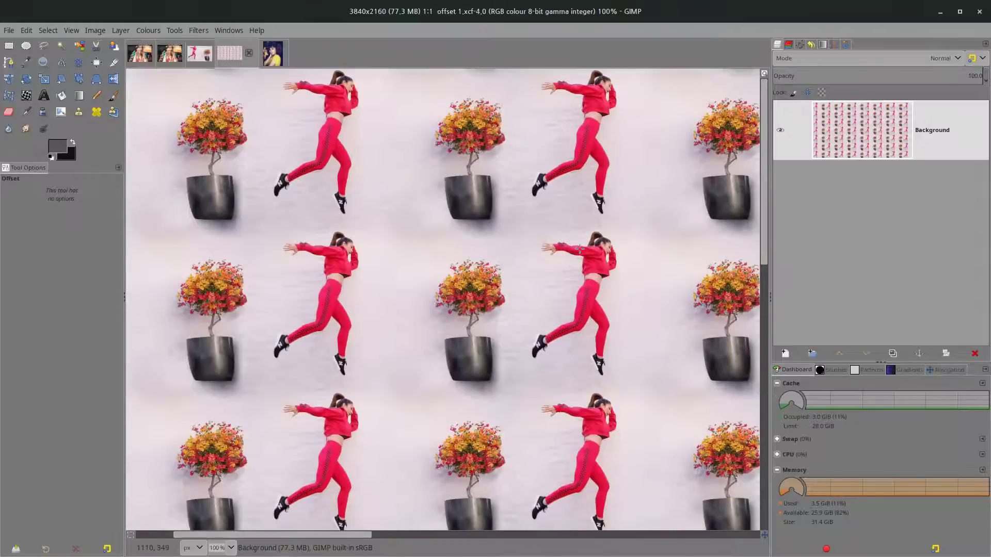
scroll(547, 224, down, 14)
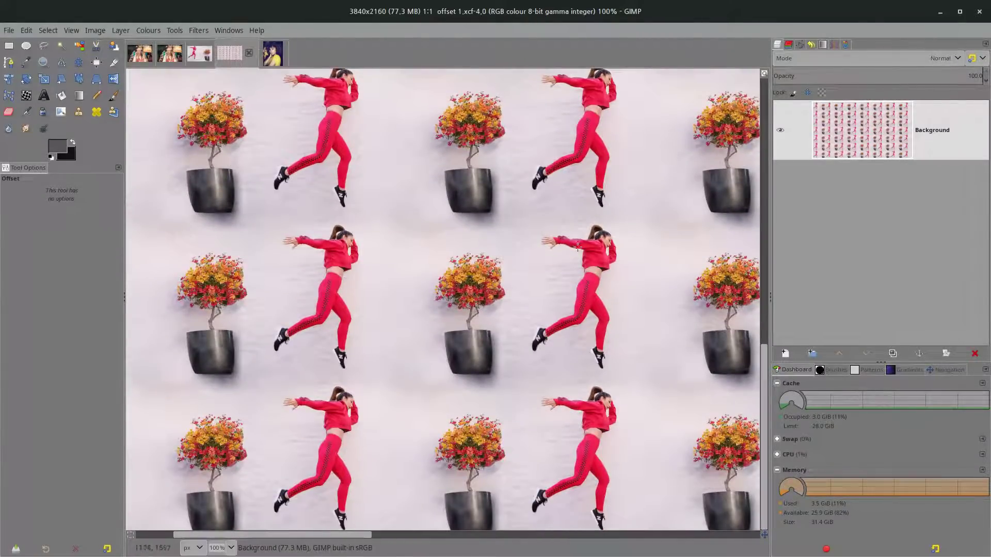
Return to the offset repeating pattern.xcf image and show only the bottommost photo layer
click(197, 64)
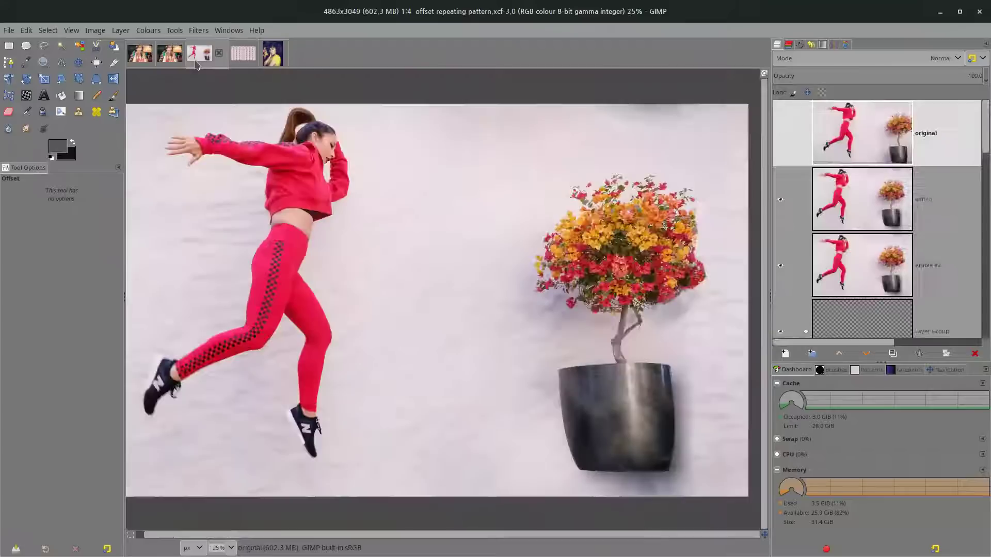
scroll(826, 341, down, 5)
scroll(826, 331, down, 5)
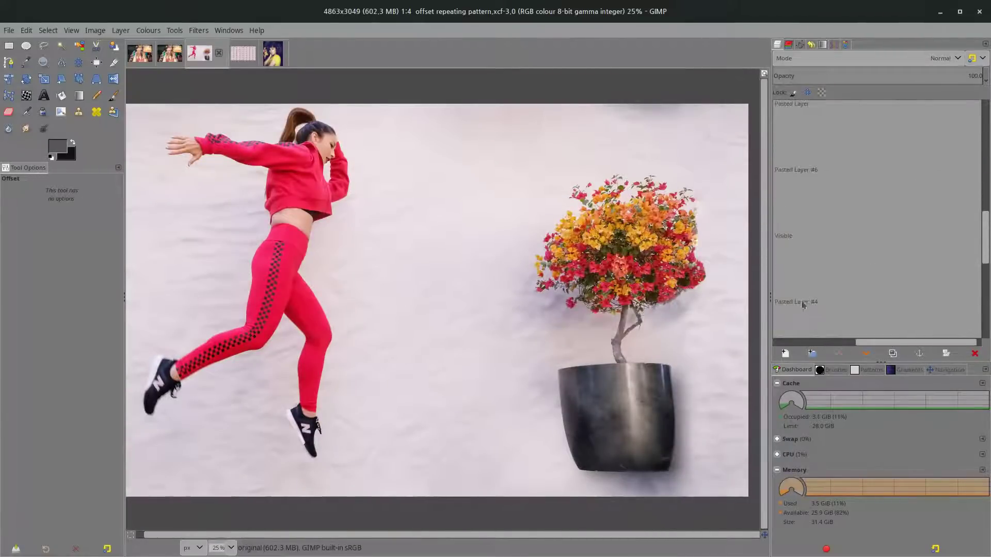
scroll(779, 316, down, 3)
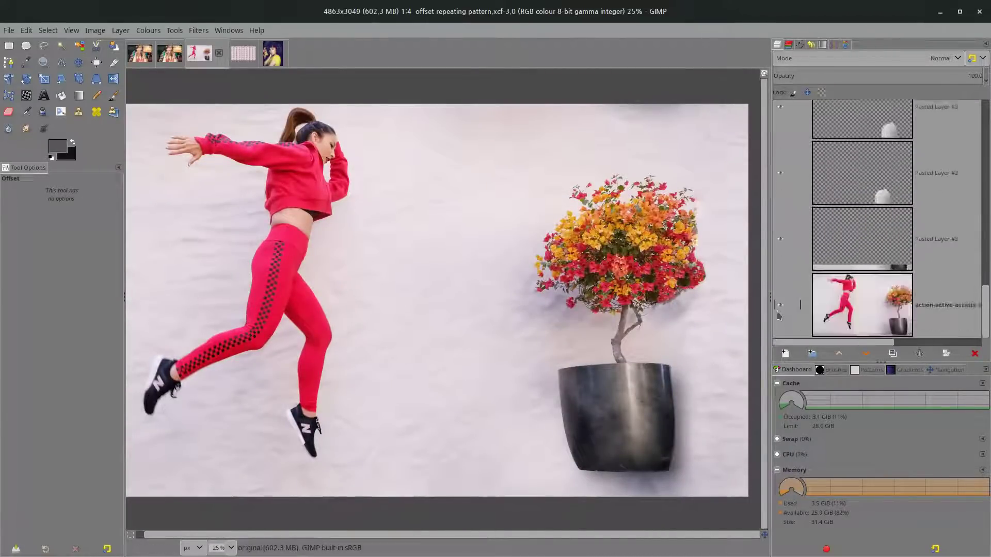
click(779, 306)
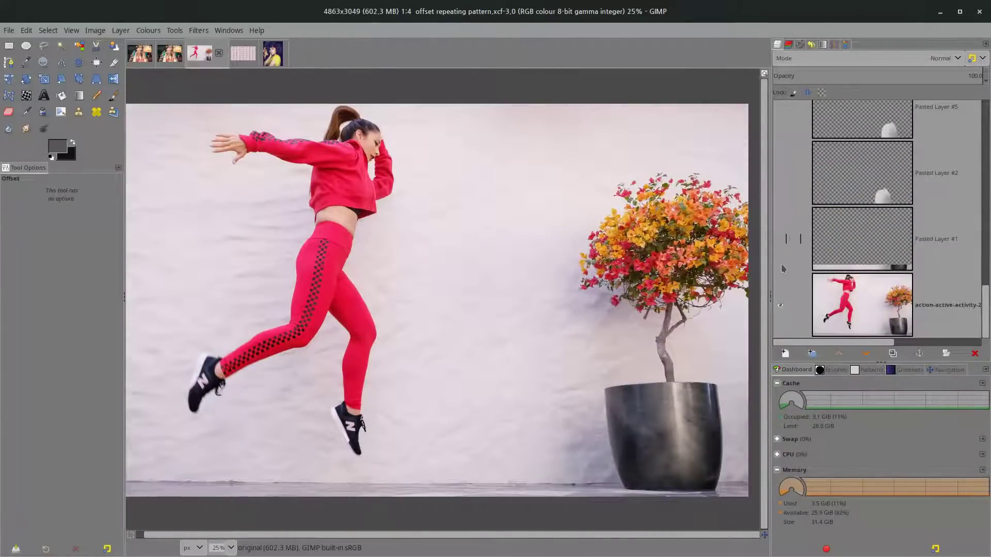
Make Pasted Layer #1, #2, #5, #3 and #4 visible one by one above the bottommost photo layer
click(780, 240)
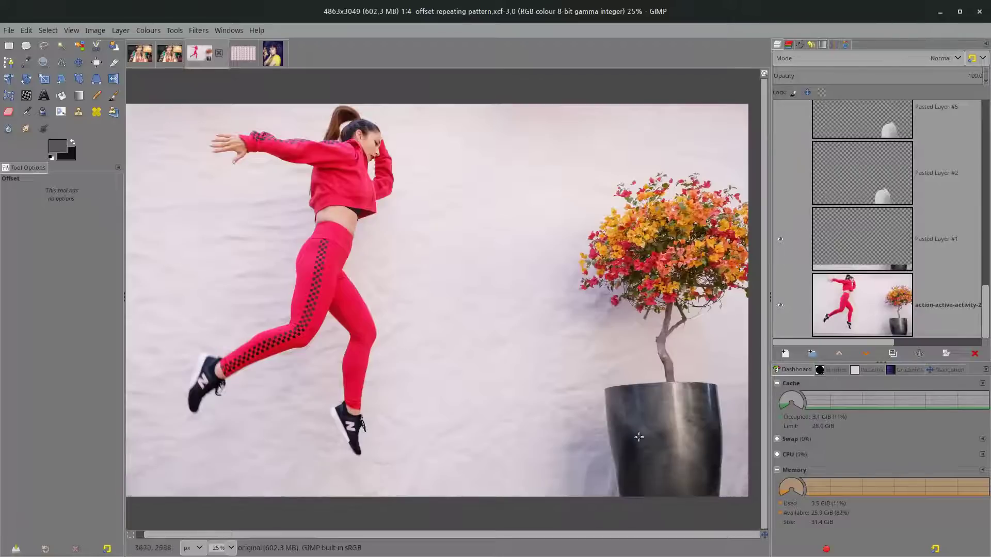
click(783, 194)
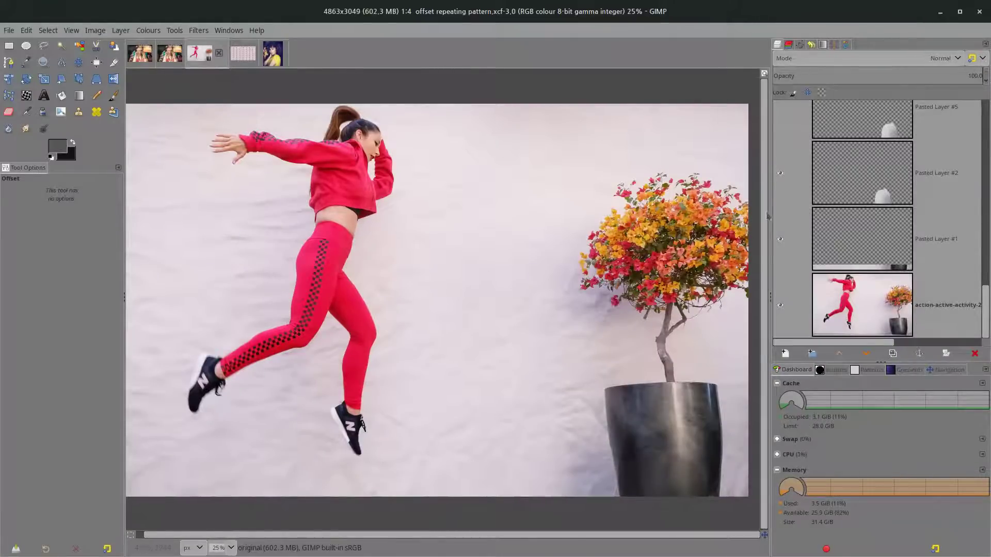
scroll(785, 180, up, 1)
click(787, 164)
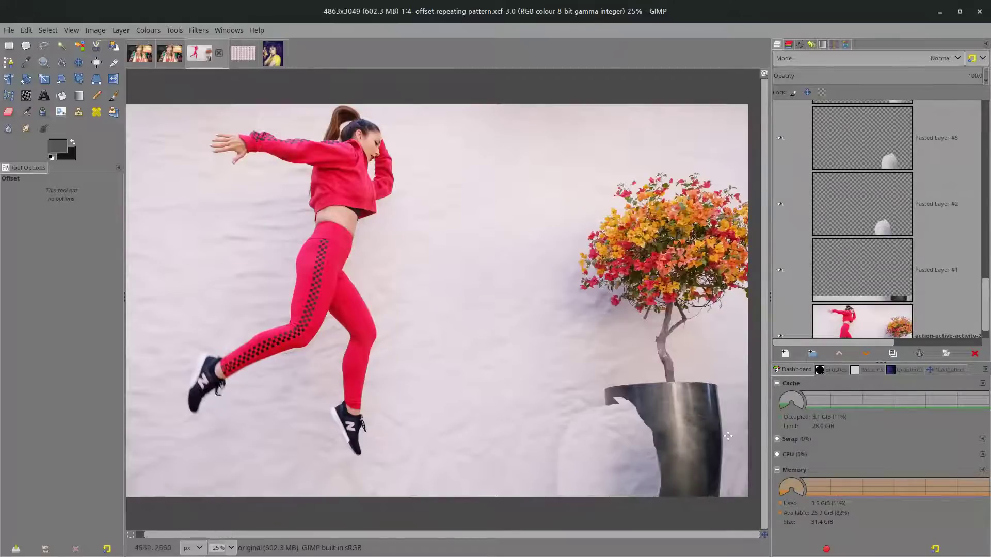
scroll(784, 168, up, 2)
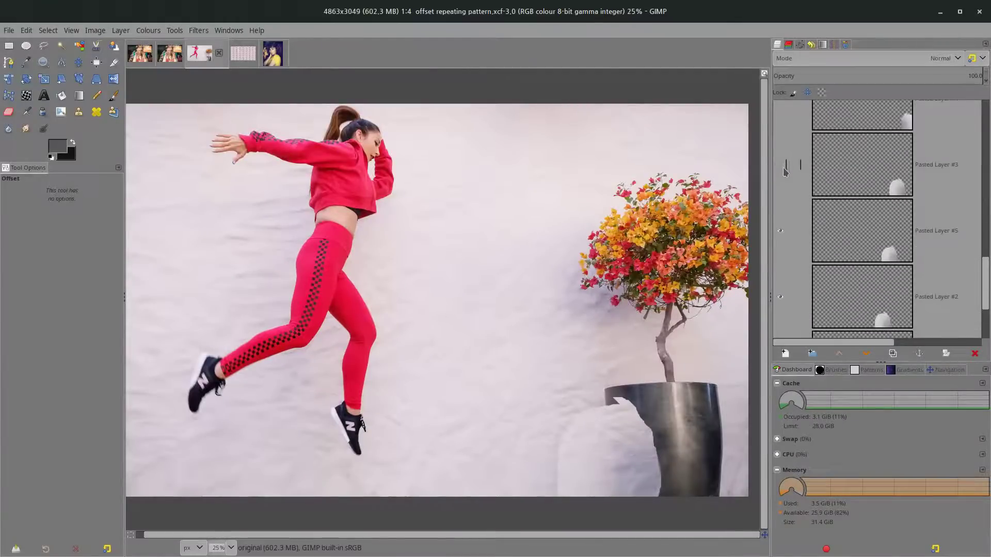
click(784, 168)
scroll(802, 173, up, 2)
scroll(782, 186, up, 3)
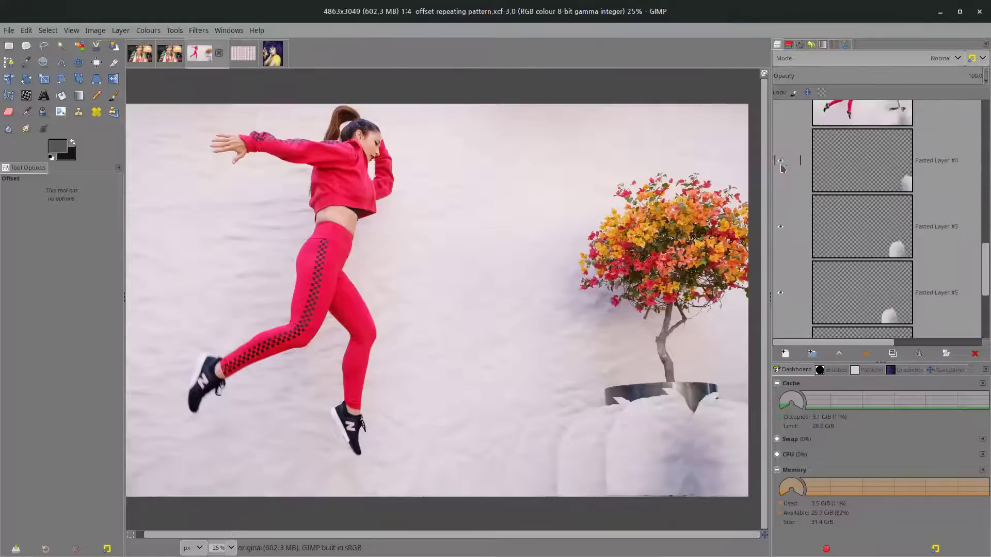
Make the Visible layer, Pasted Layer #6 and the Pasted Layer with the plant pot visible in turn
click(781, 218)
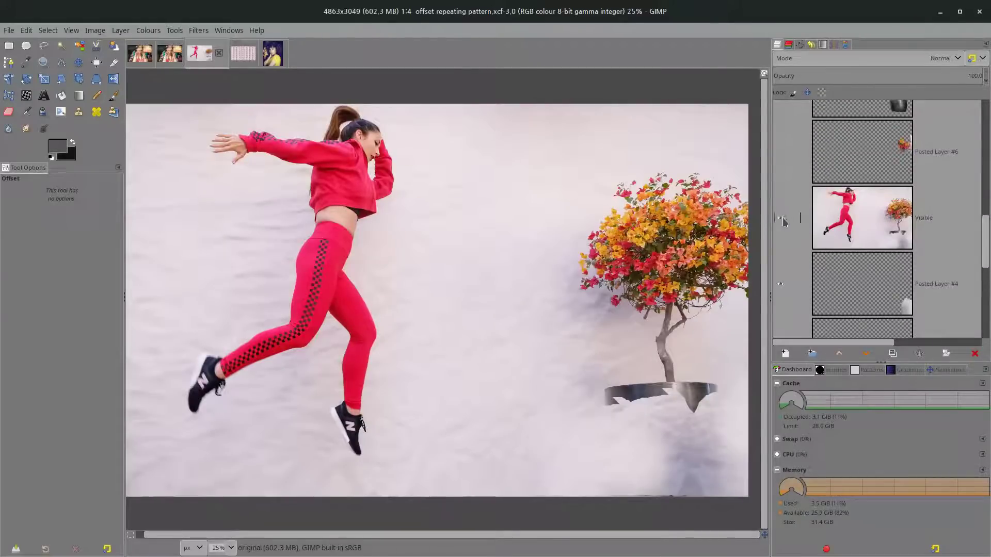
scroll(776, 241, up, 2)
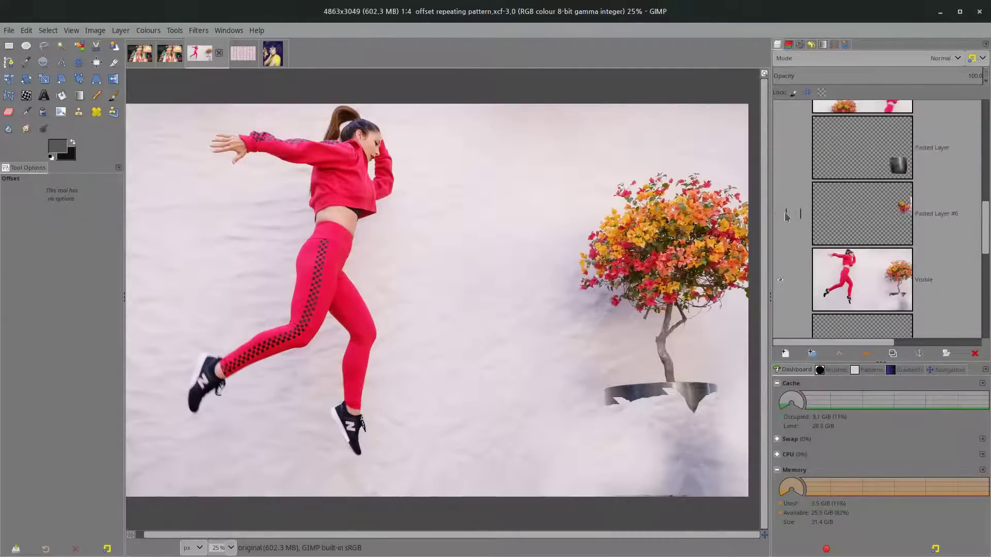
click(784, 214)
scroll(791, 230, up, 2)
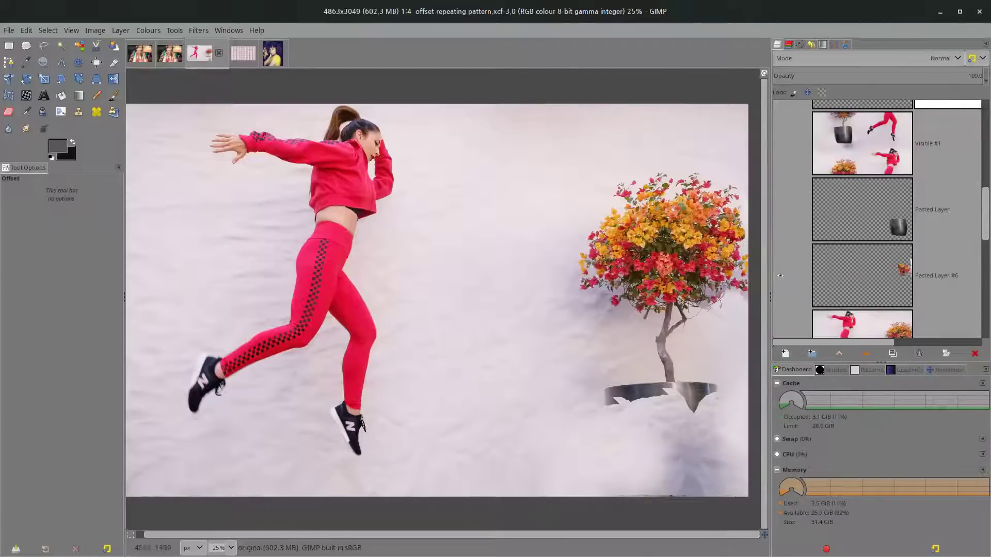
click(780, 209)
scroll(785, 207, up, 3)
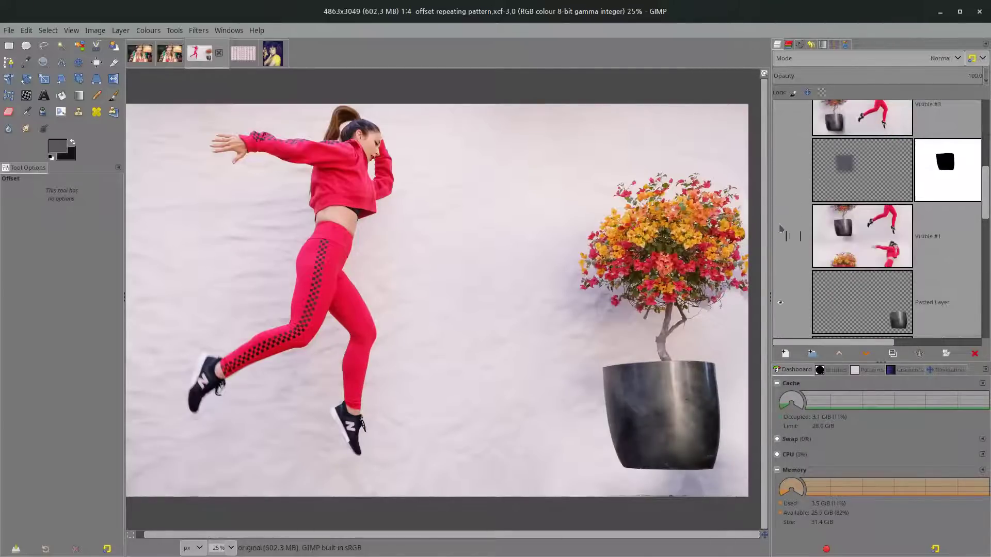
Show Visible #1, the masked layer above it, Visible #3, the Layer Group and Visible #2 in turn
click(780, 236)
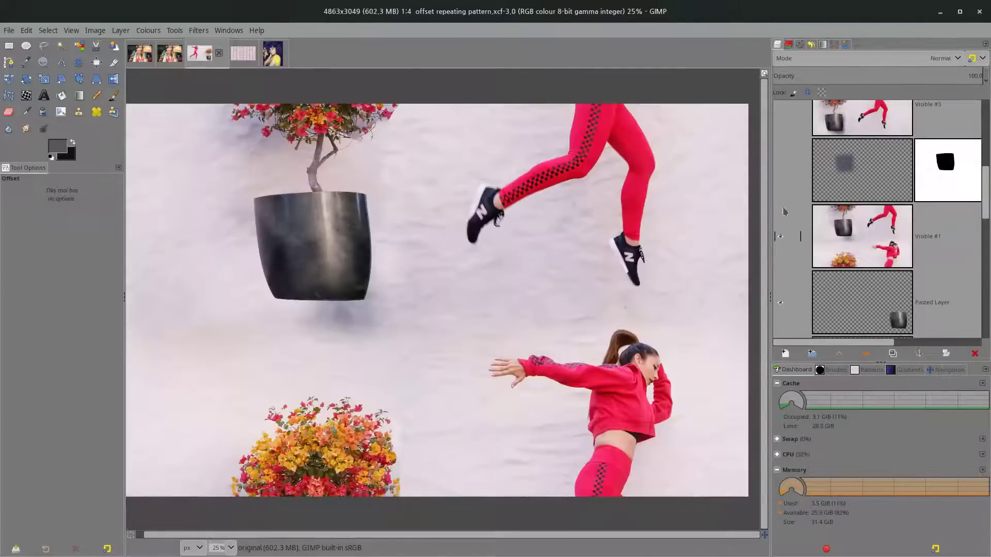
click(780, 170)
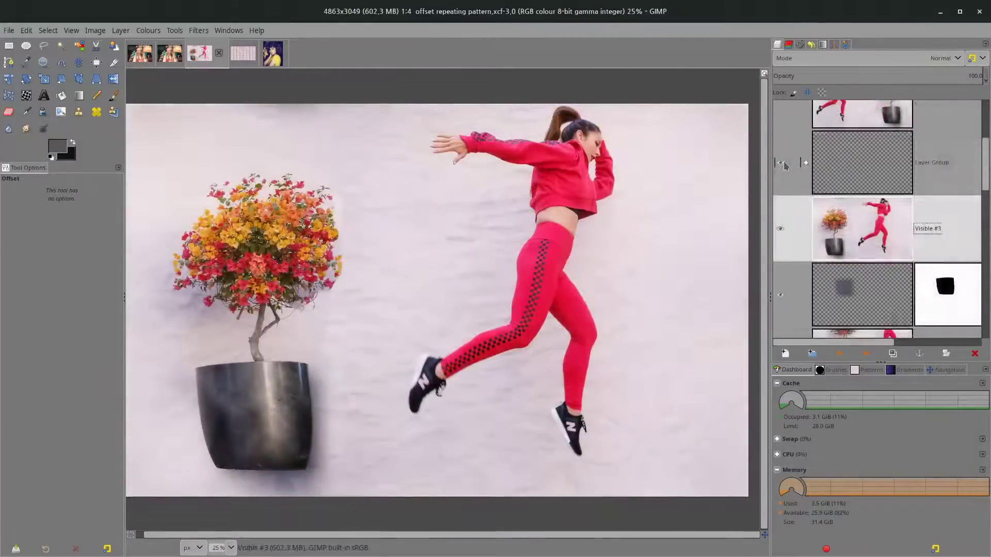
scroll(782, 207, up, 3)
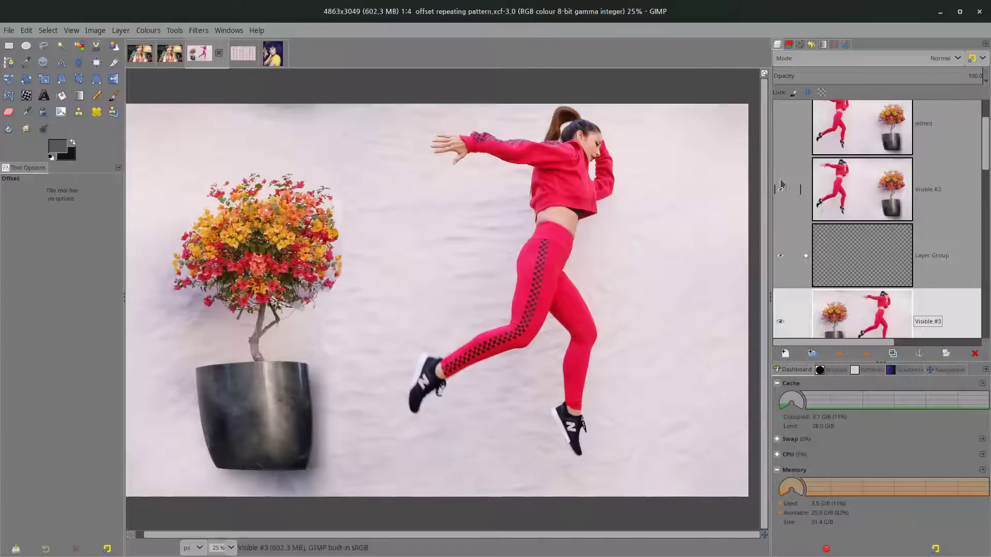
click(780, 189)
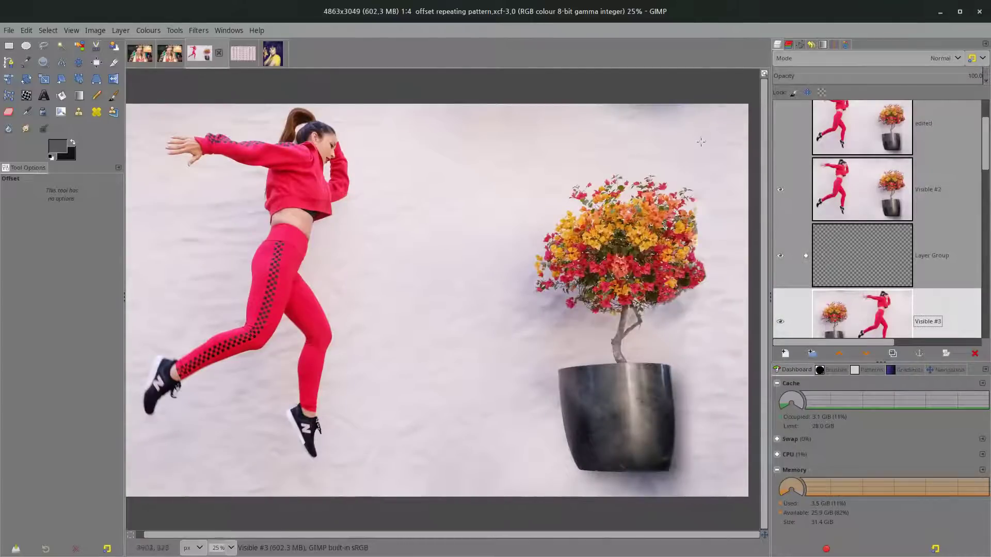
Make the edited layer visible and compare it with the original layer by showing and hiding the original
scroll(794, 227, up, 3)
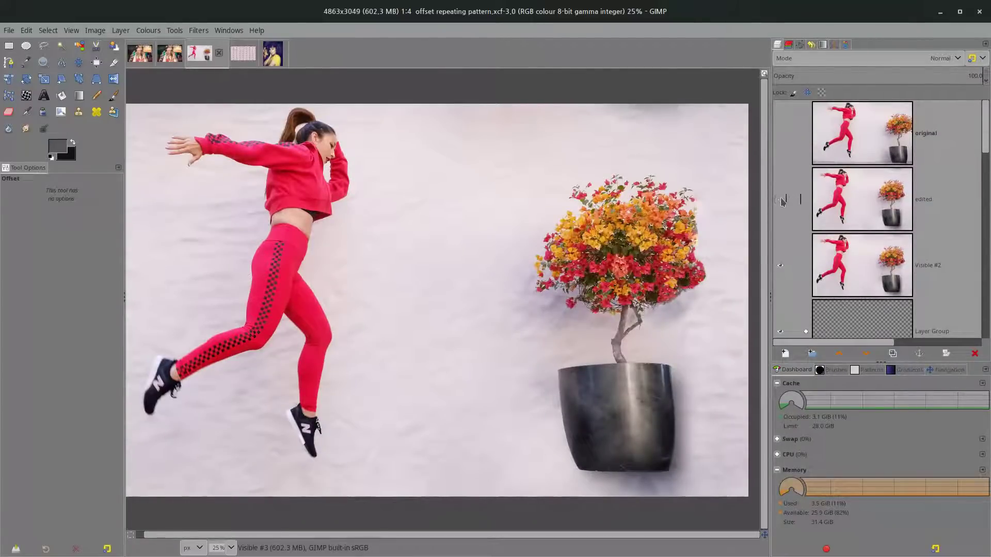
click(780, 201)
click(780, 134)
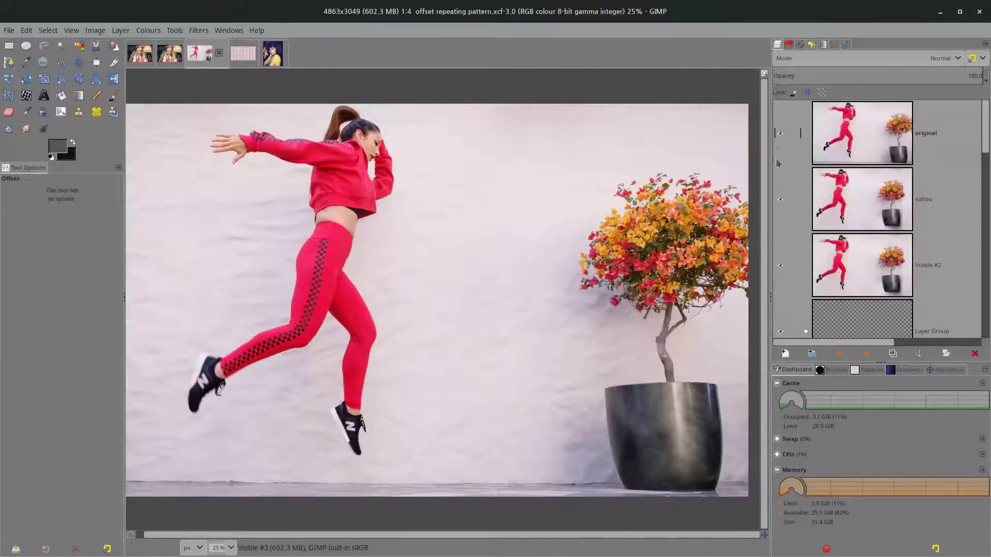
click(781, 133)
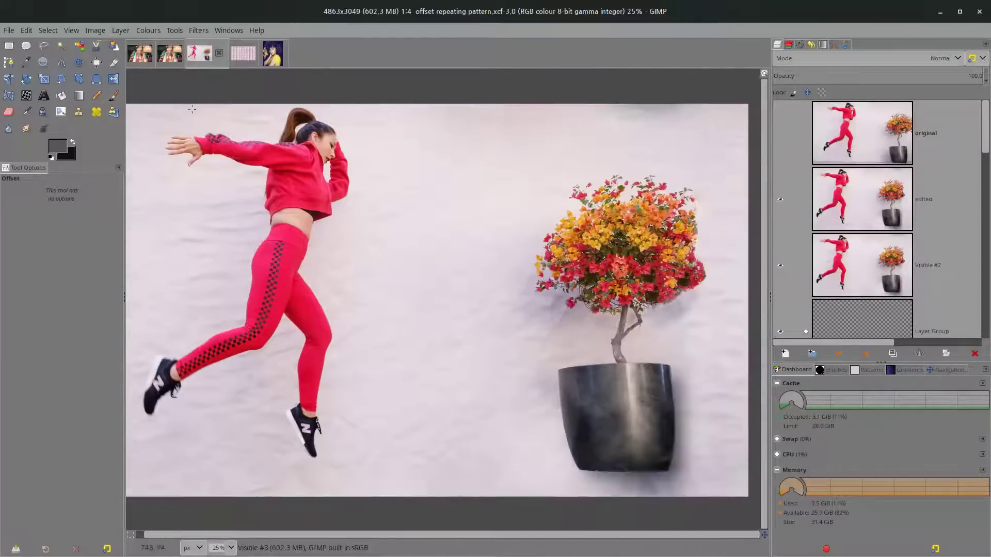
Glance at the tiled image, return to offset repeating pattern.xcf, and copy the whole Visible #3 layer to the clipboard
click(243, 54)
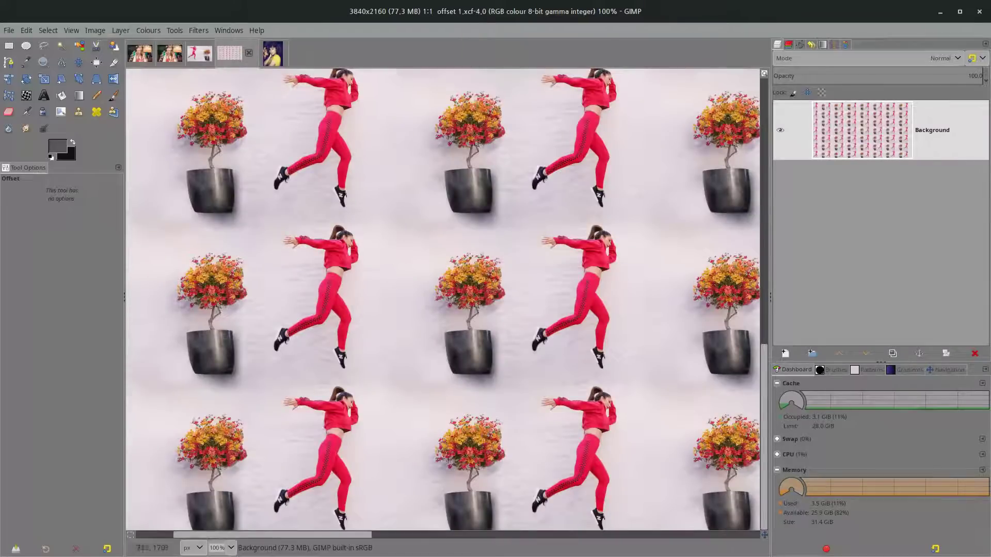
click(200, 54)
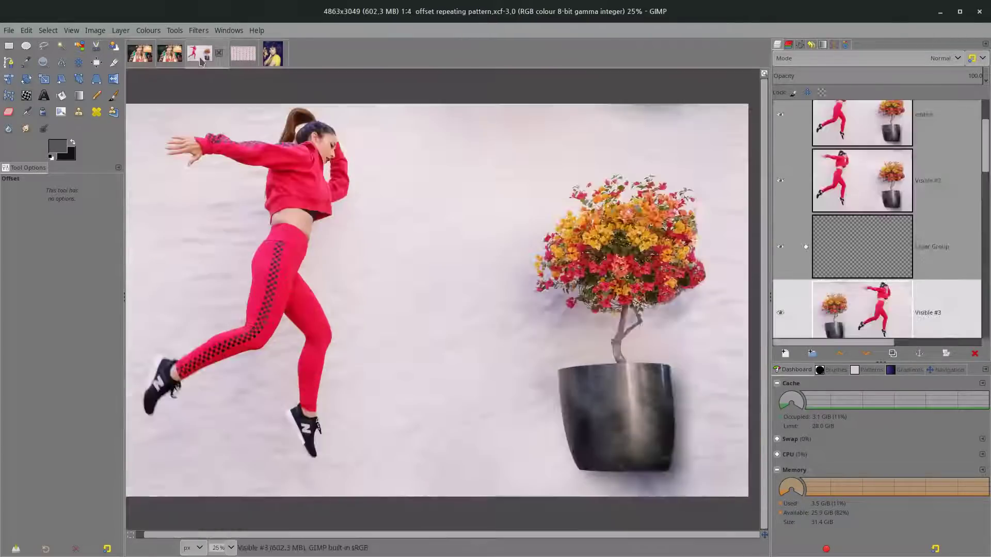
click(26, 46)
click(48, 29)
click(56, 43)
click(26, 30)
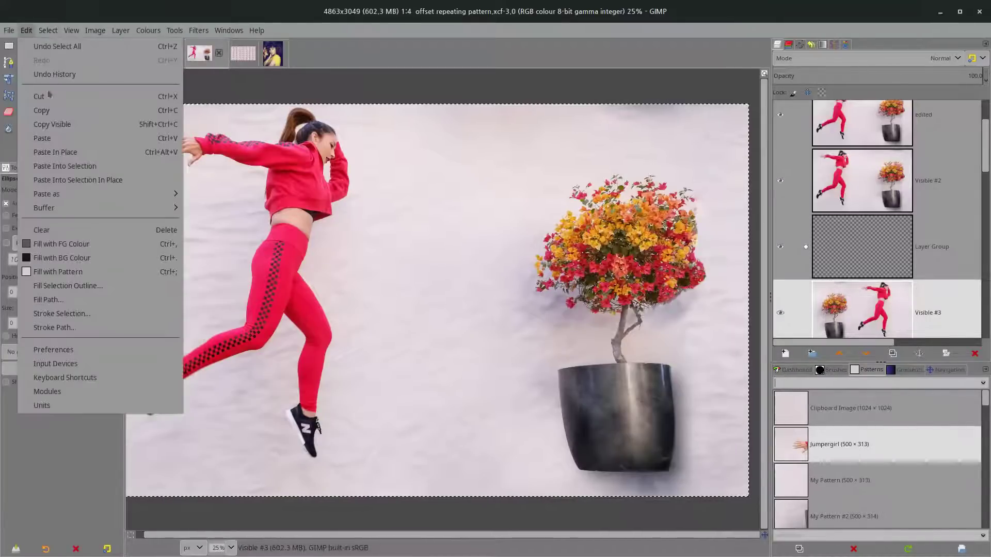
click(37, 112)
click(27, 30)
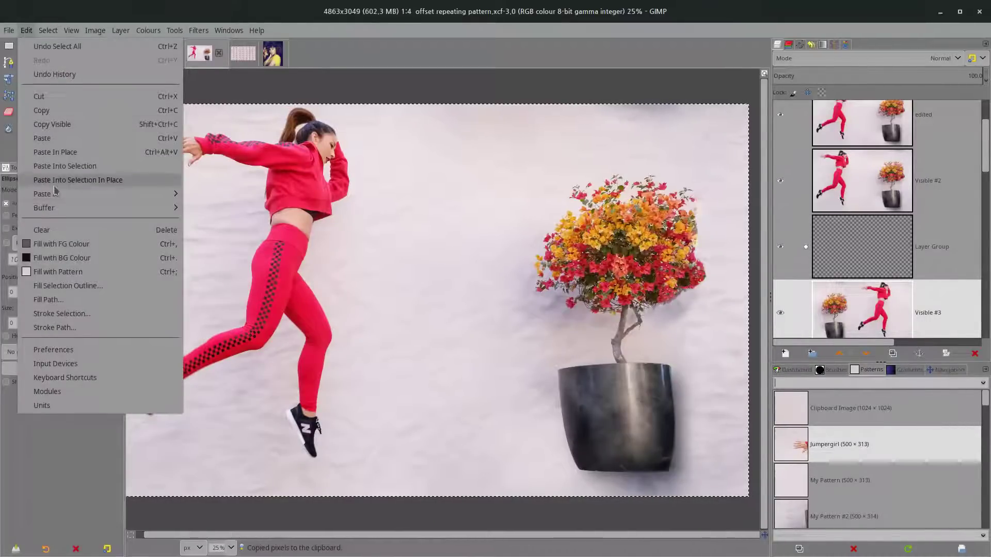
mouse_move(77, 193)
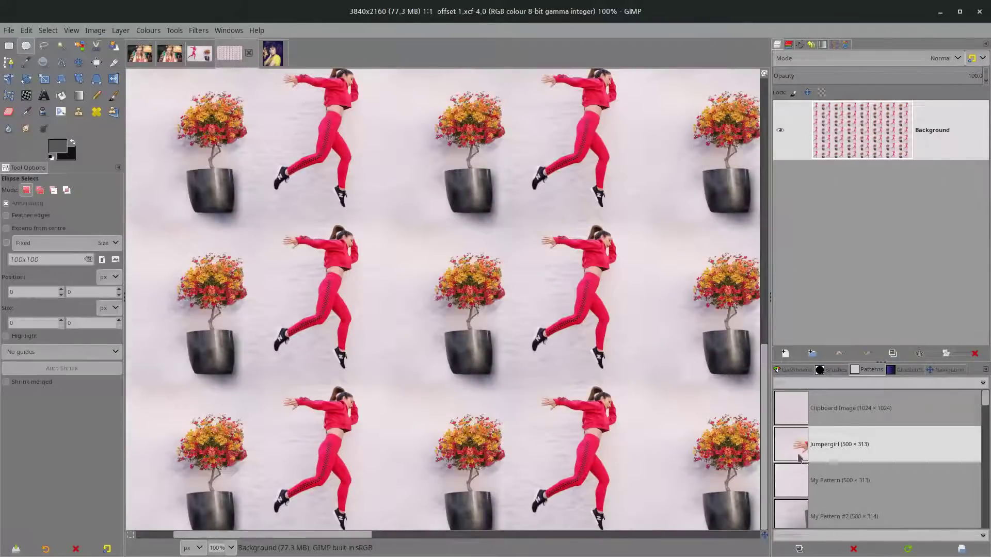
Fill the offset 1.xcf background with the Jumpergirl (500 × 313) pattern and look over the tiled result
drag(799, 458, 369, 266)
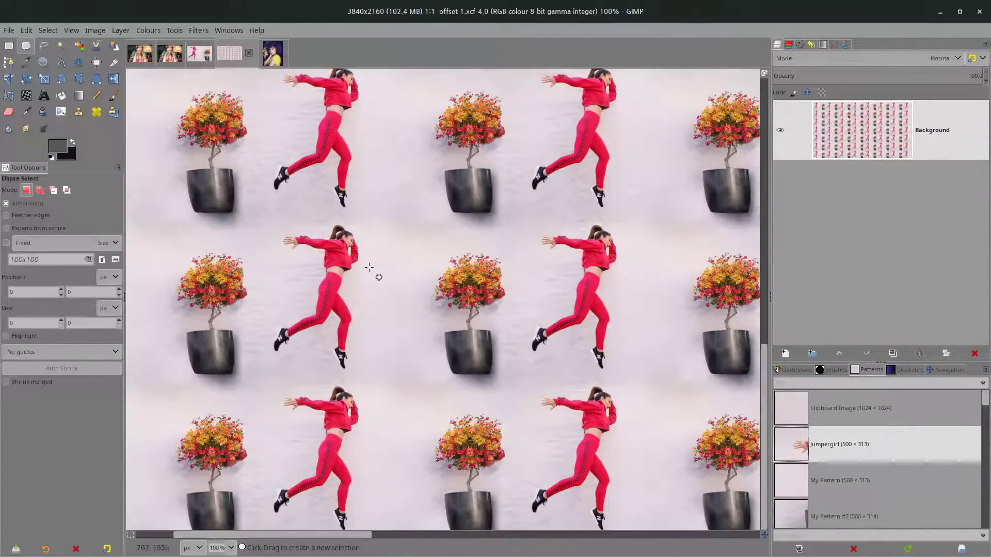
scroll(463, 266, right, 10)
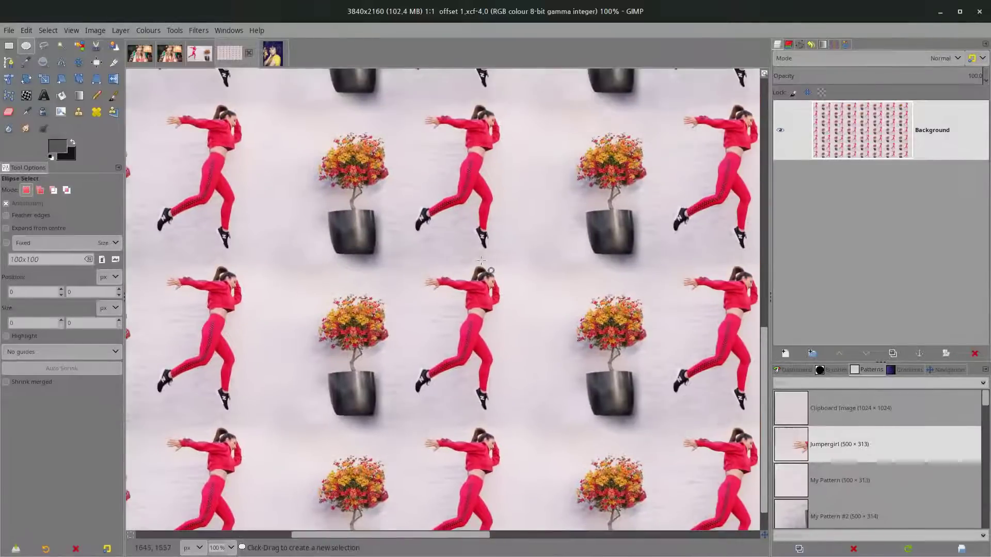
scroll(481, 262, left, 10)
scroll(481, 261, up, 10)
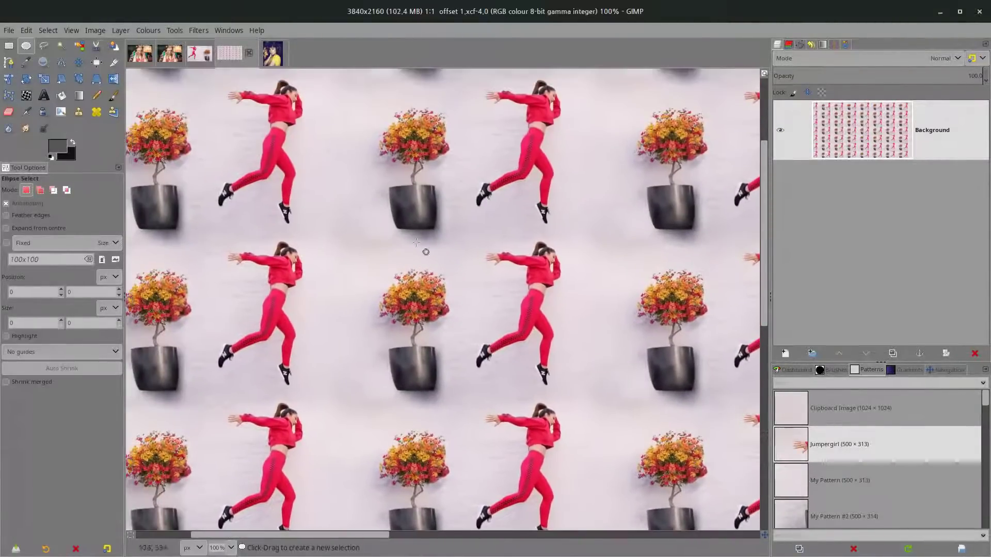
scroll(446, 252, right, 10)
scroll(445, 252, up, 5)
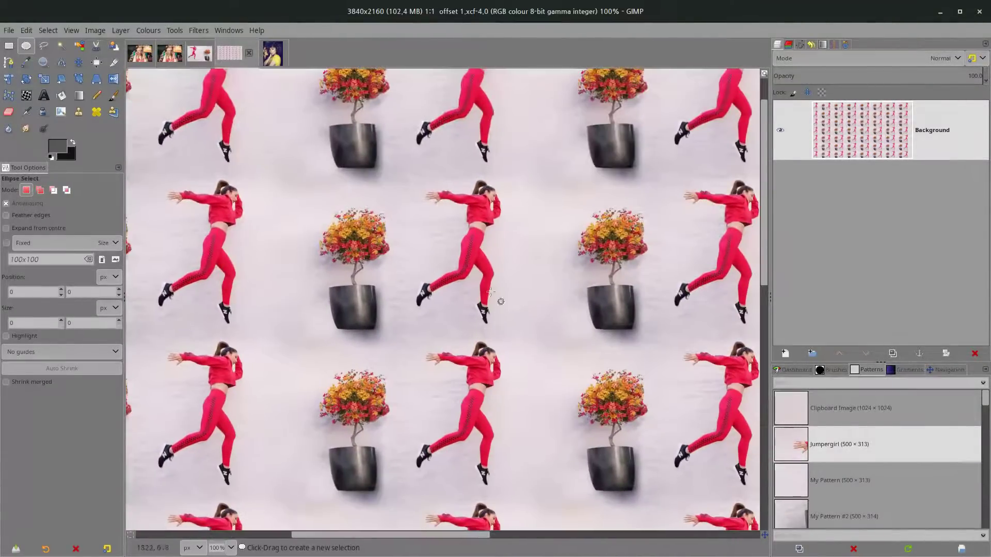
scroll(535, 343, right, 2)
scroll(535, 342, down, 1)
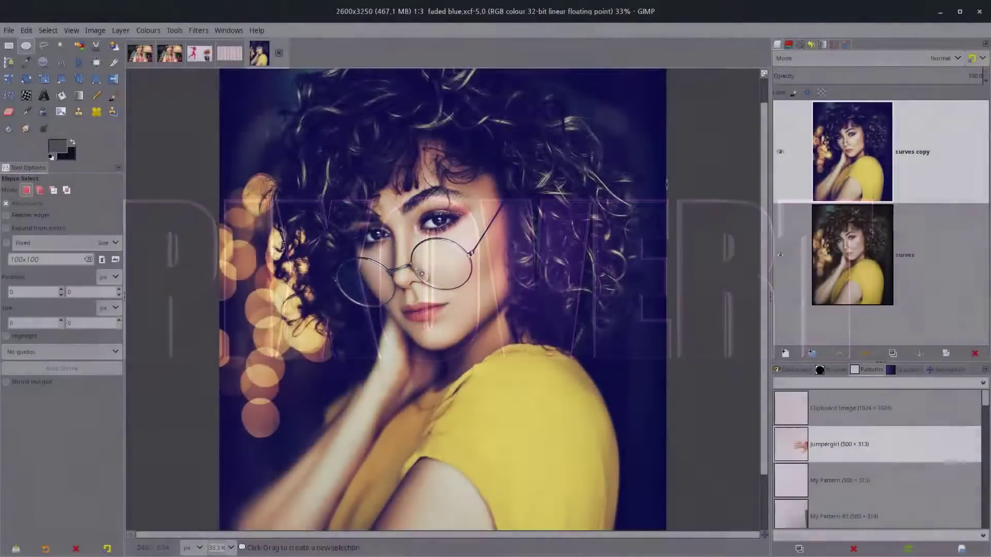
In faded blue.xcf, select the curves layer and compare it with the curves copy layer, leaving the copy hidden
click(779, 152)
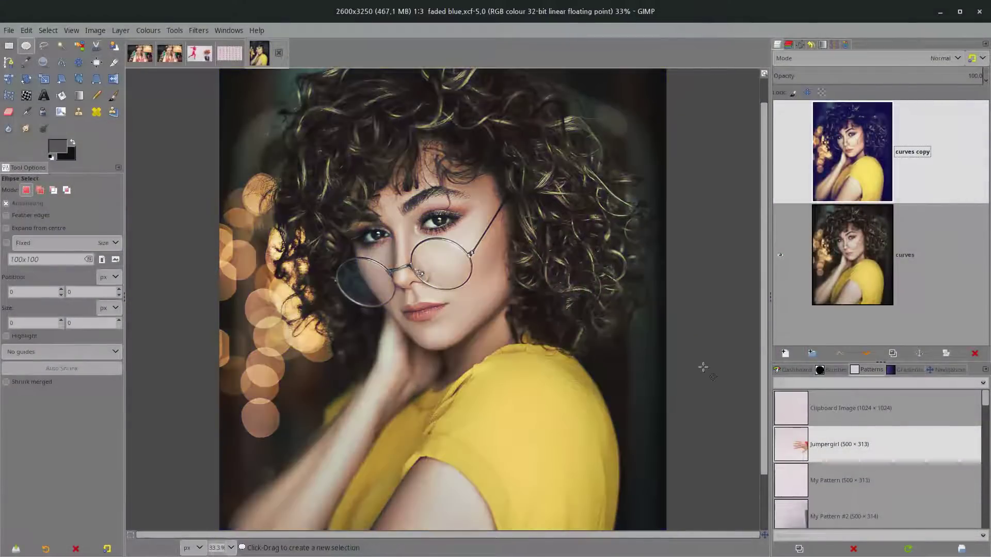
click(788, 273)
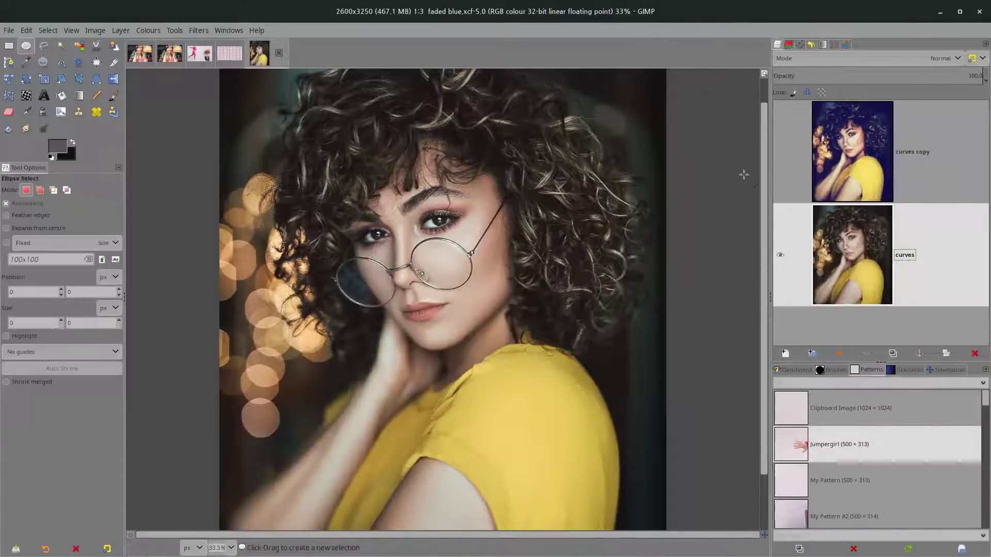
click(780, 151)
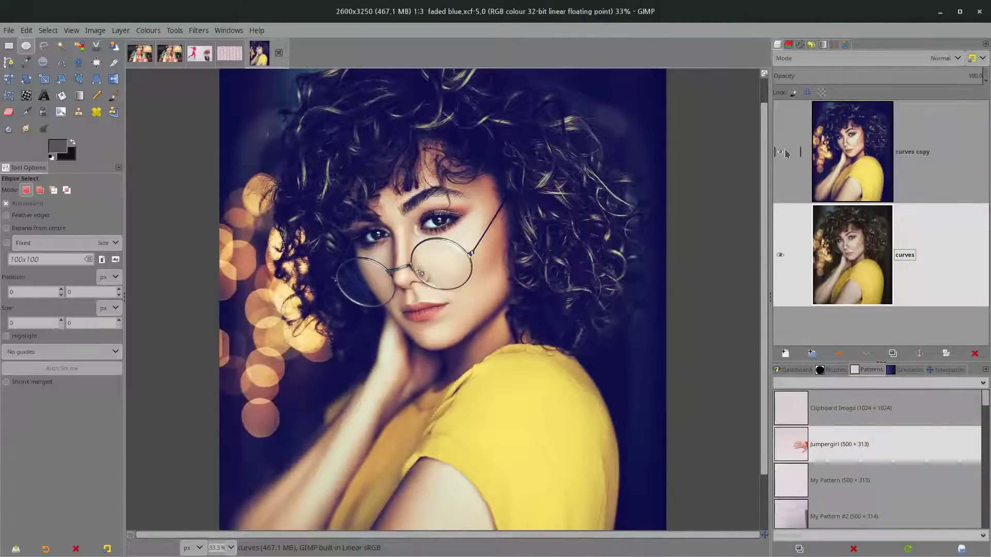
click(784, 152)
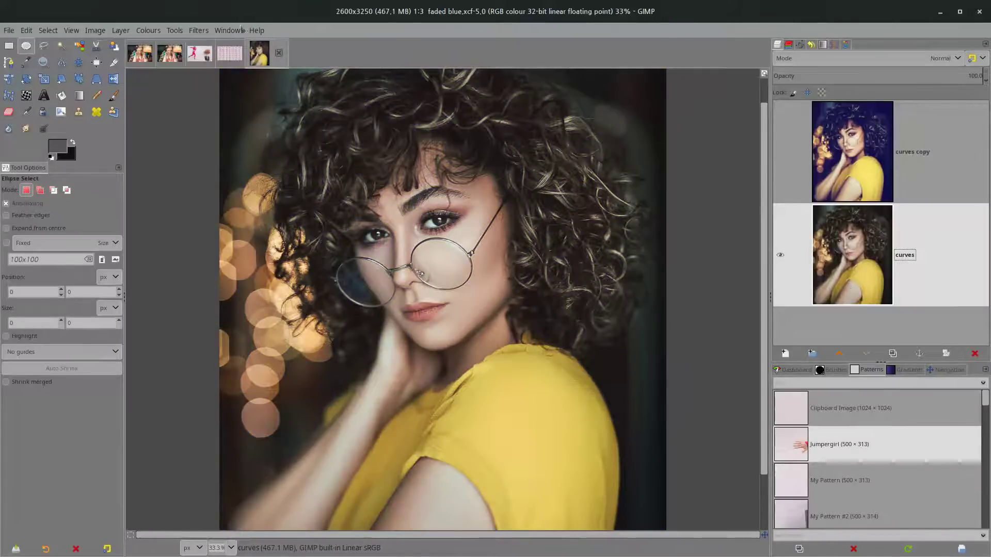
Start Curves on the curves layer and bend the Red channel: anchor about 66, raise the highlights, and lower the shadows to input 37.32, output 24.22
click(150, 30)
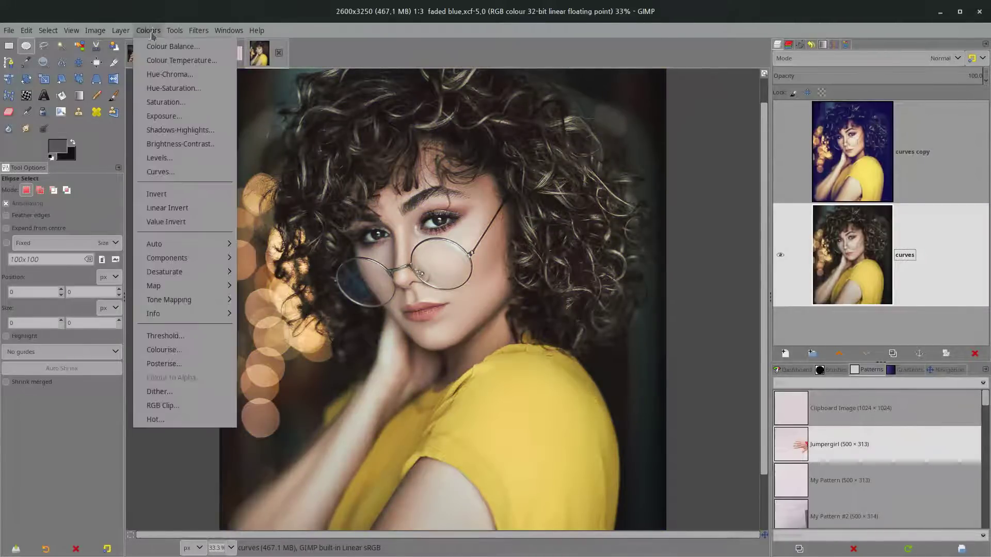
click(160, 172)
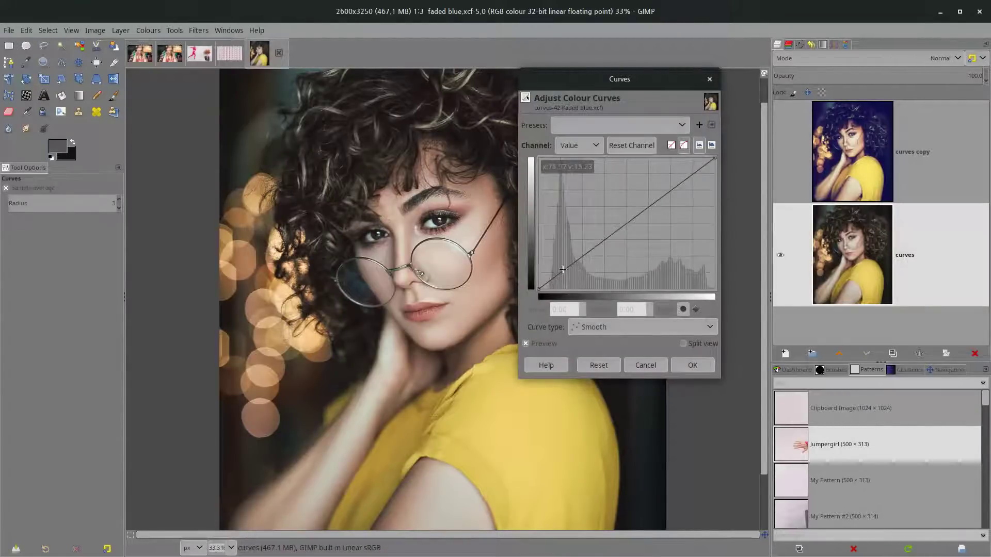
scroll(361, 253, right, 3)
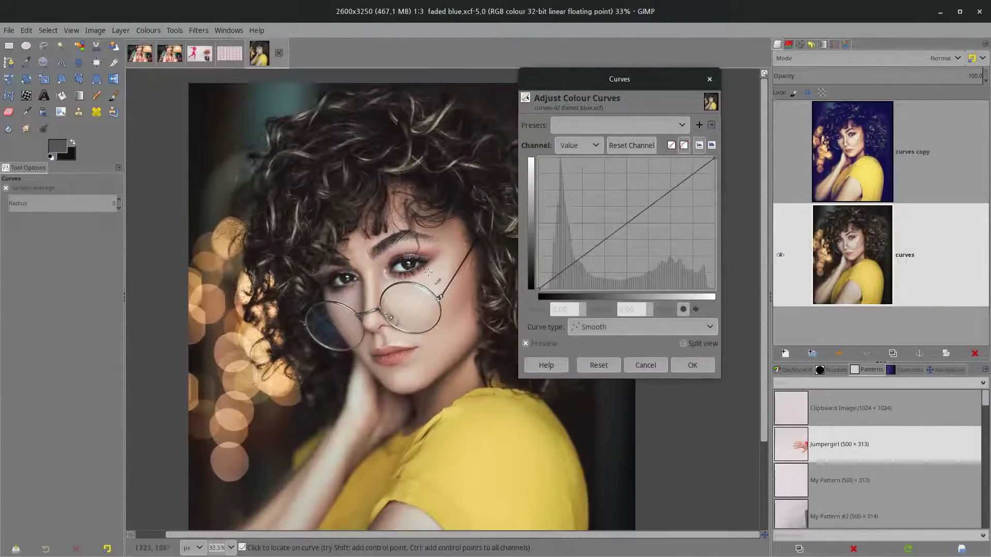
scroll(312, 254, down, 2)
scroll(313, 254, right, 2)
scroll(305, 243, up, 2)
scroll(306, 242, left, 1)
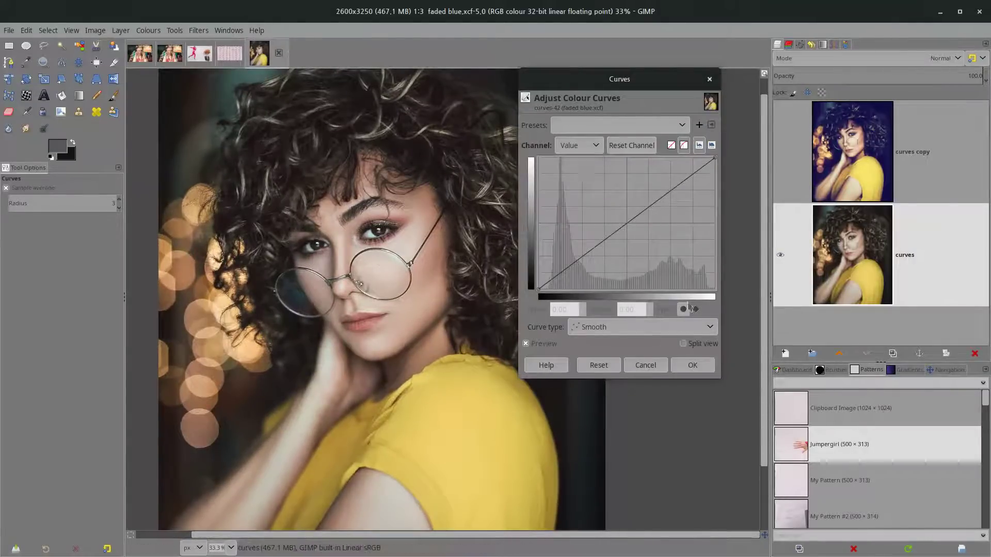
click(579, 146)
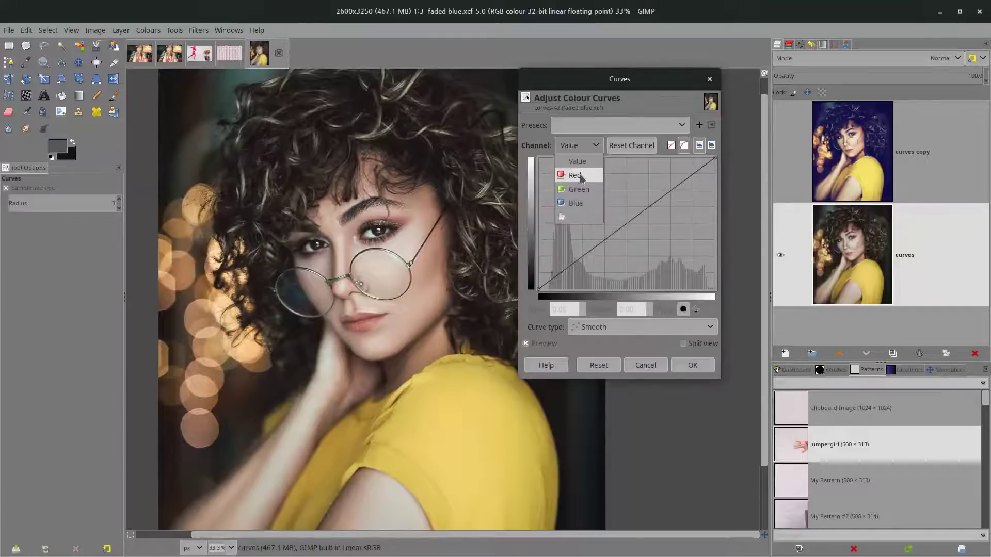
click(578, 175)
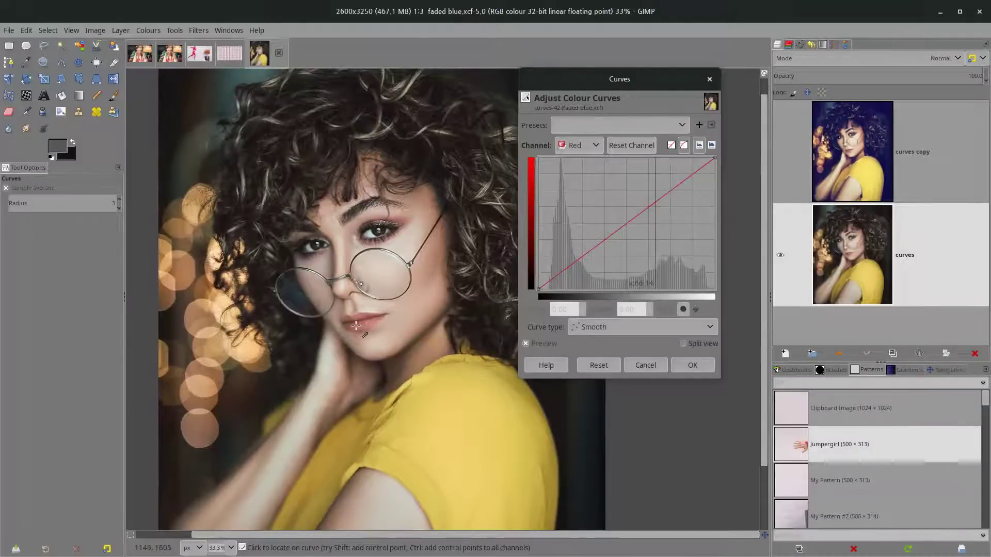
click(655, 203)
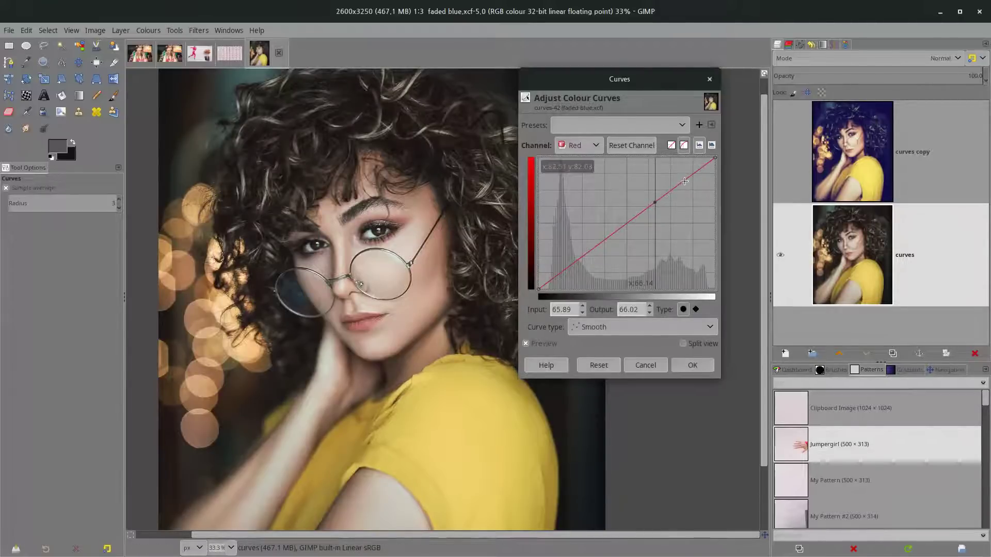
drag(683, 179, 683, 174)
click(606, 238)
drag(606, 237, 605, 258)
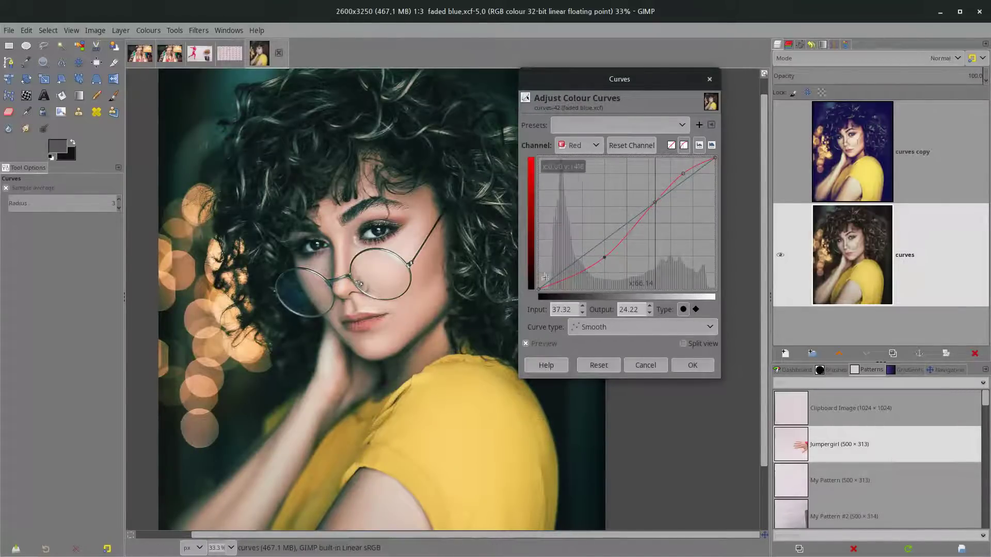
Switch the curves adjustment to the Blue channel
click(572, 147)
click(573, 203)
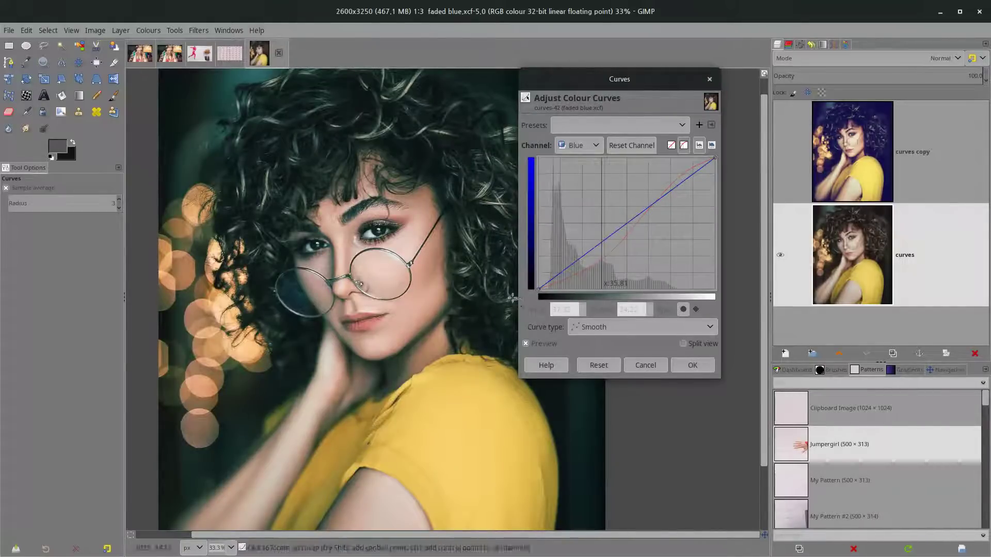
click(588, 251)
click(539, 287)
mouse_move(539, 287)
mouse_down()
mouse_move(542, 261)
mouse_move(557, 255)
mouse_move(538, 287)
mouse_up()
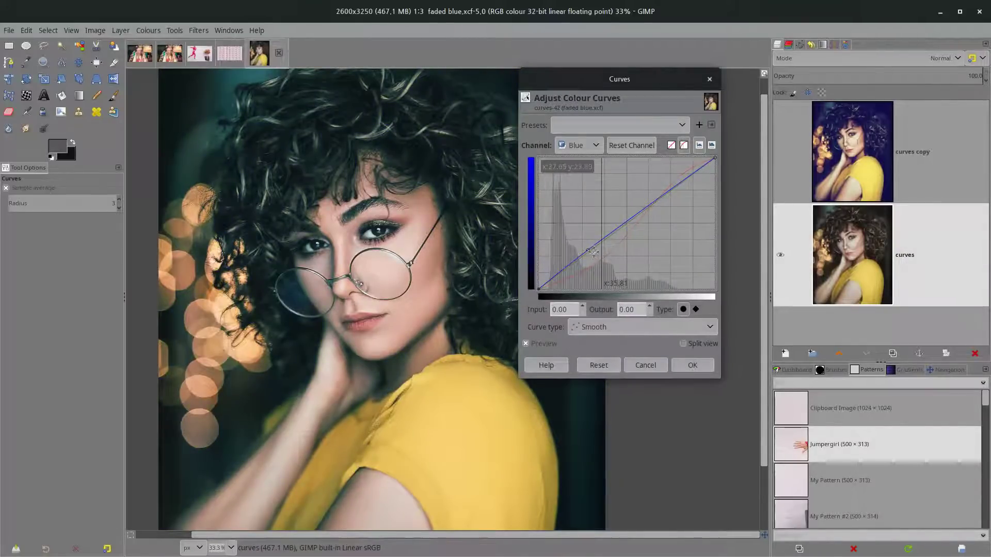
drag(590, 251, 622, 262)
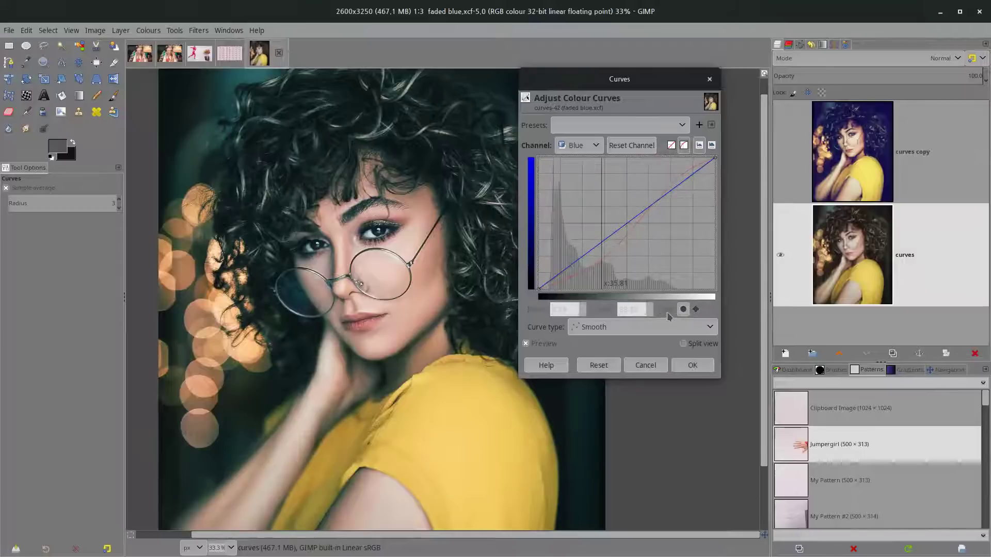
Add a Blue curve point at input 34.11, output 34.38, make it and the black endpoint corner points, and raise the endpoint to output 34.77
click(599, 244)
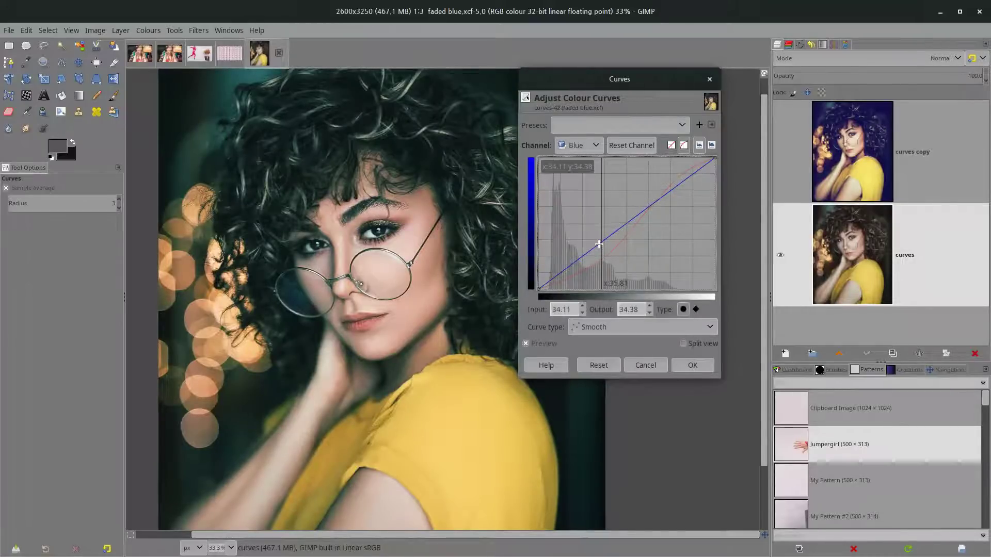
click(696, 309)
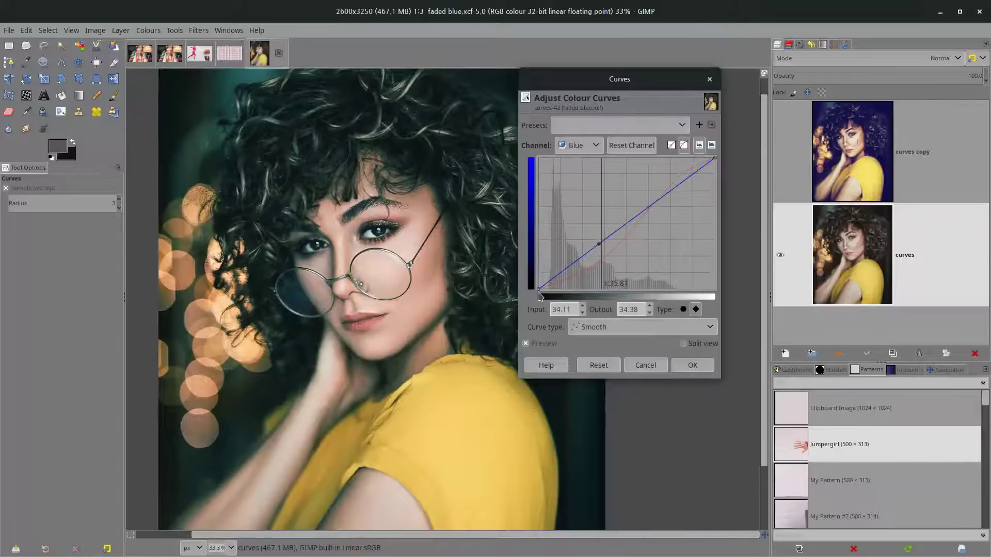
click(539, 289)
click(696, 310)
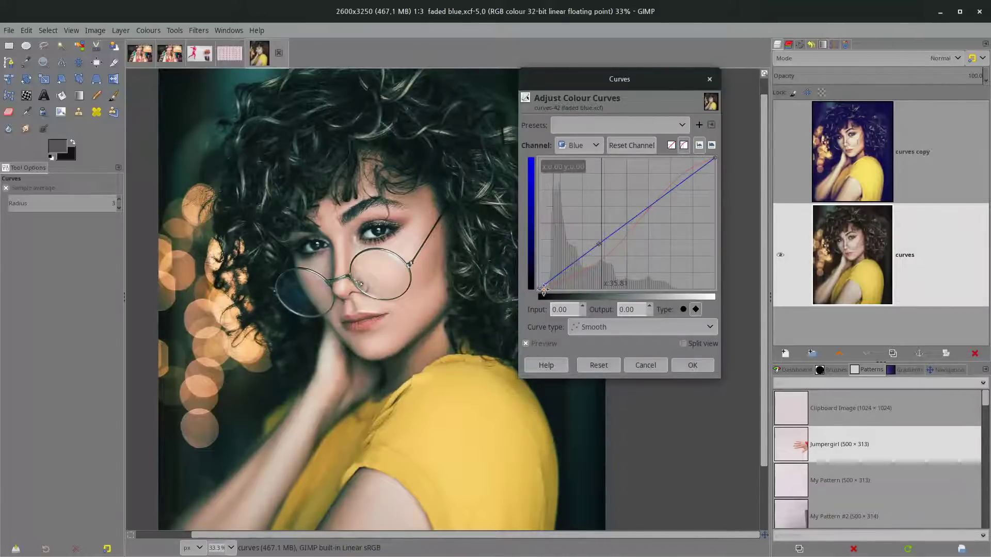
drag(537, 290, 539, 244)
scroll(433, 190, right, 3)
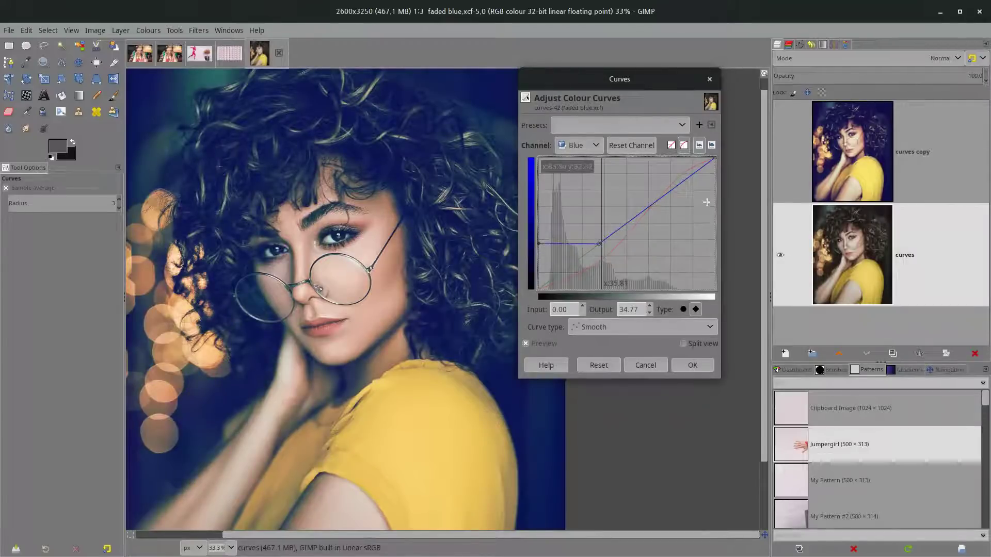
Lower the Blue channel's highlights with a point at input 82.80, output 73.44, and apply the curves adjustment
drag(682, 184, 683, 192)
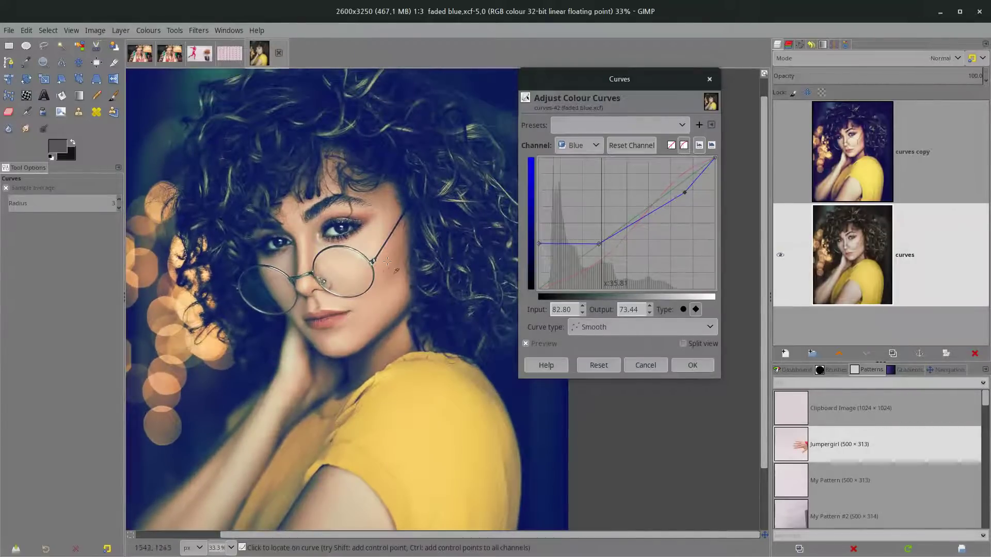
scroll(387, 260, left, 2)
scroll(386, 252, down, 1)
scroll(385, 252, right, 1)
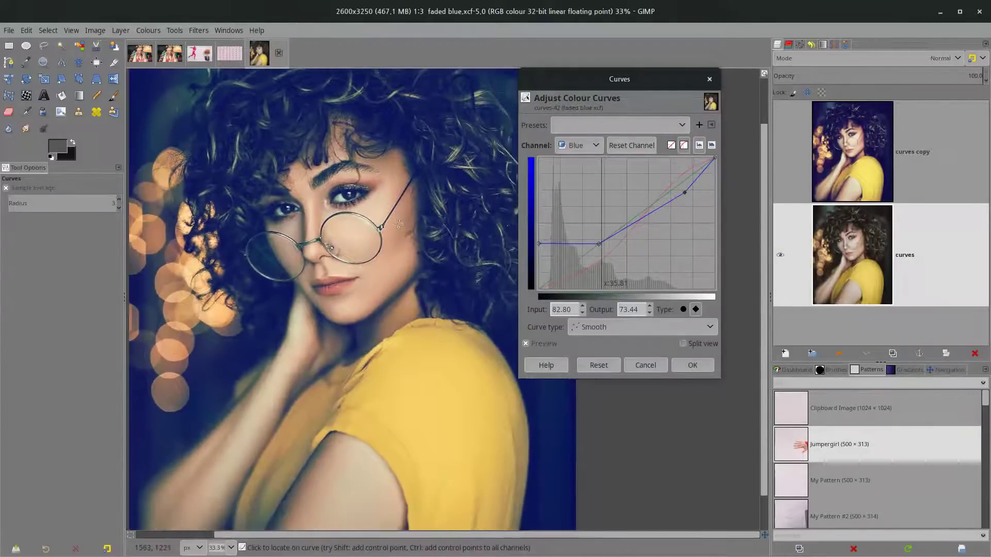
click(692, 366)
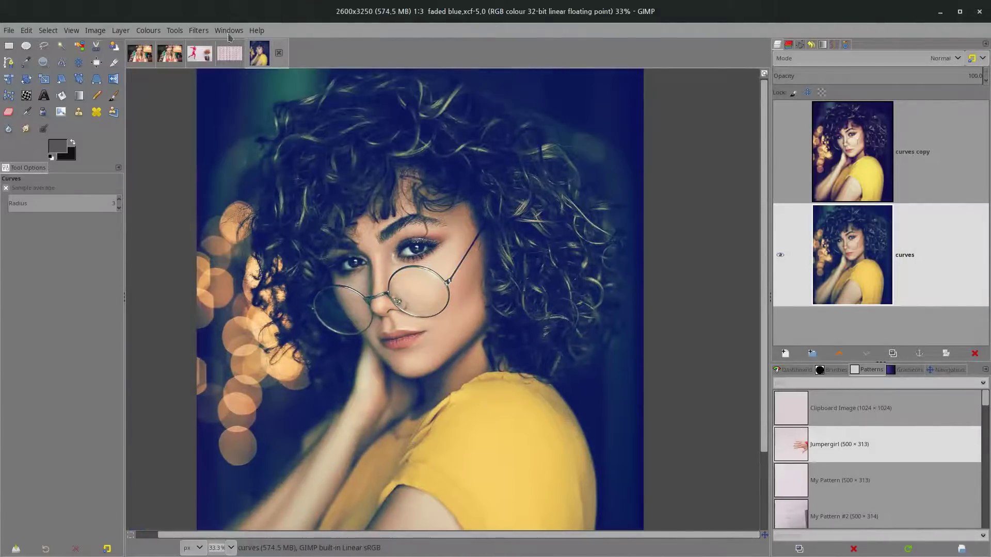
Try a midtone point on the curves layer's Value curve, adjusting its output and input numerically to input 51.23, output 49.88, and cancel the adjustment
click(152, 31)
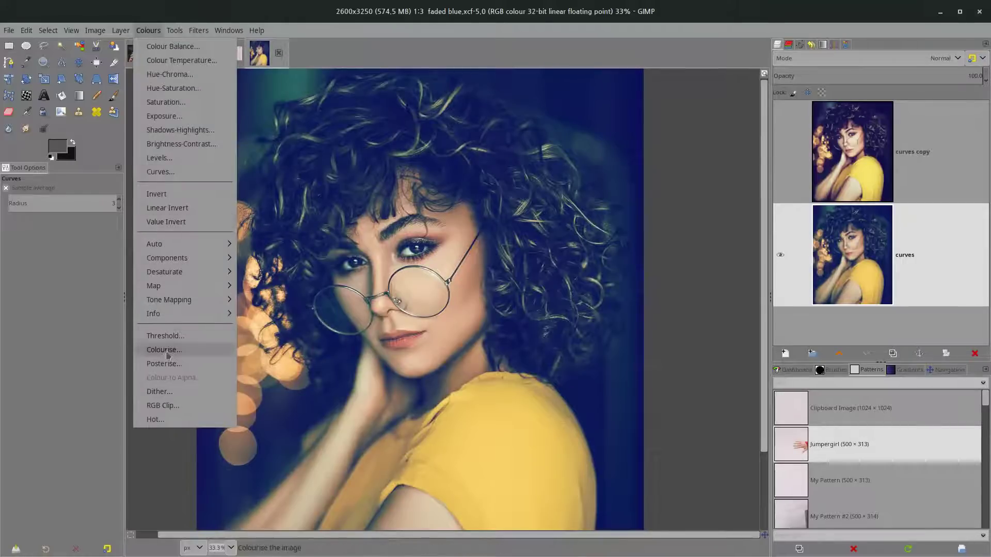
click(166, 172)
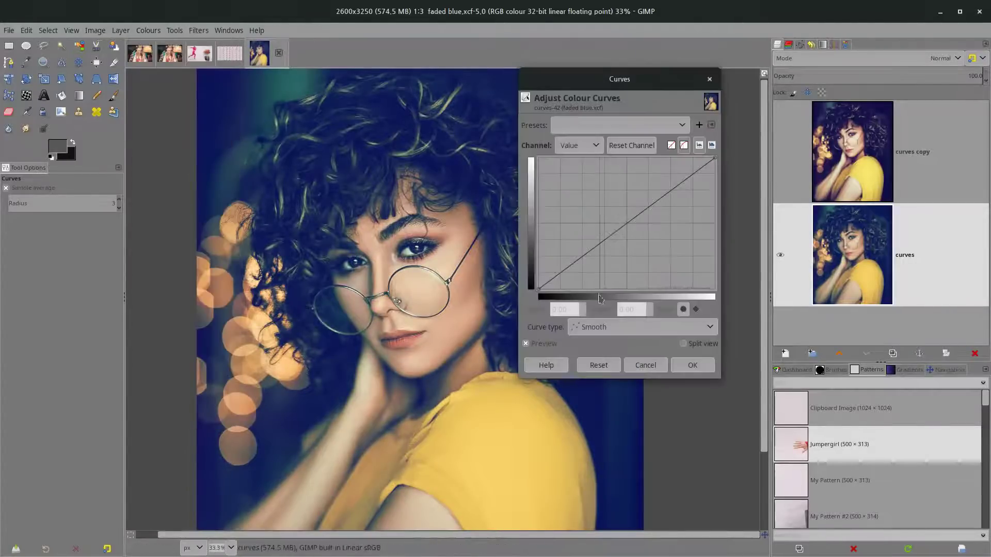
click(622, 228)
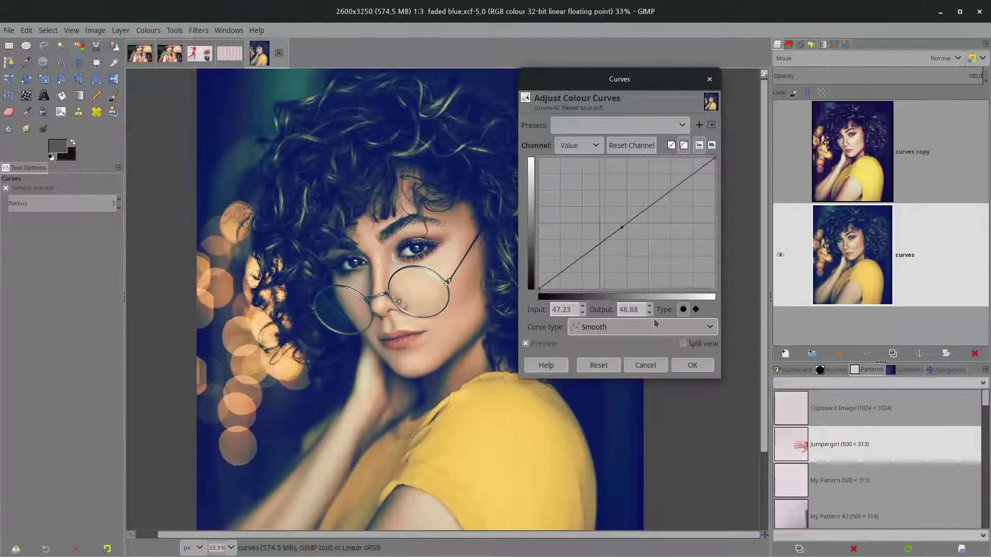
scroll(638, 309, up, 2)
scroll(639, 309, up, 8)
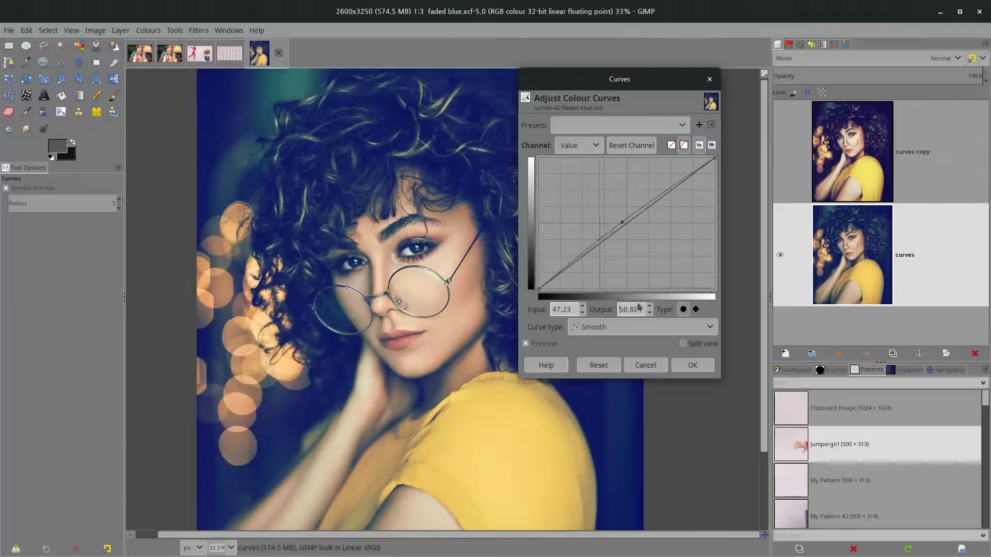
scroll(638, 309, down, 20)
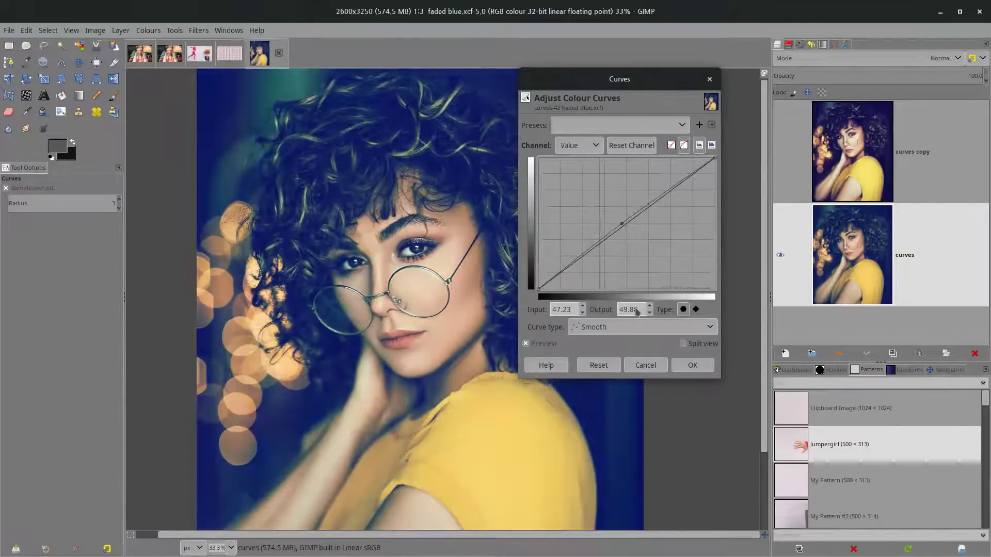
scroll(636, 309, up, 14)
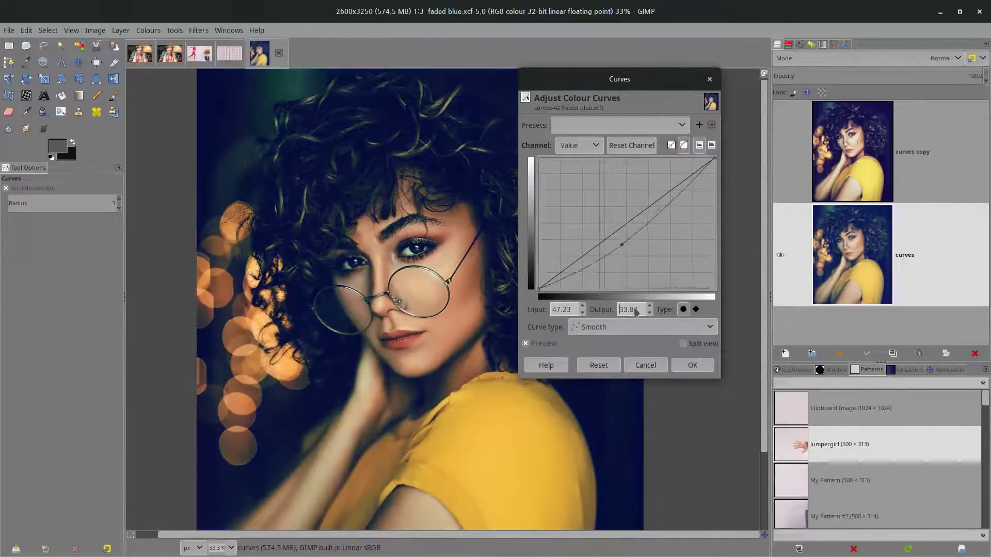
scroll(565, 309, up, 4)
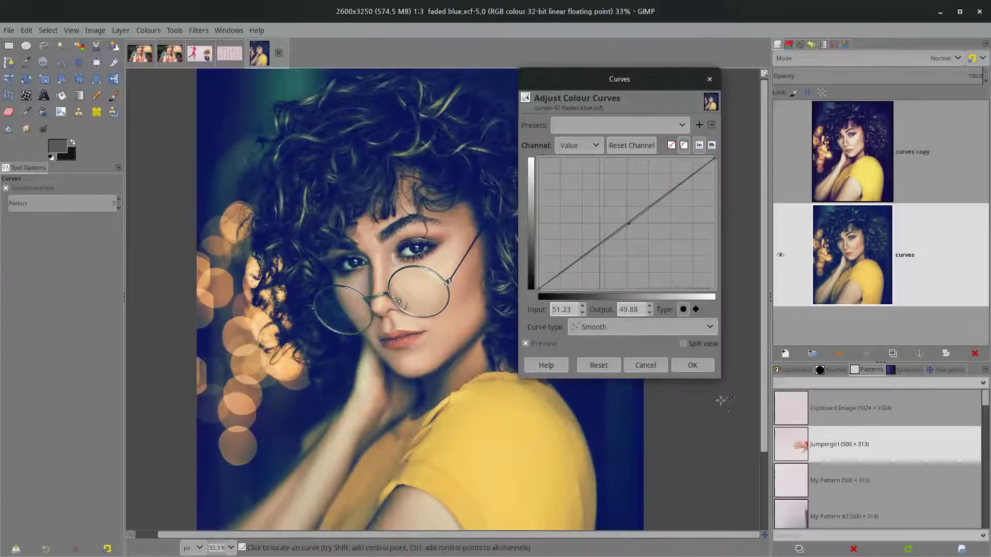
click(651, 371)
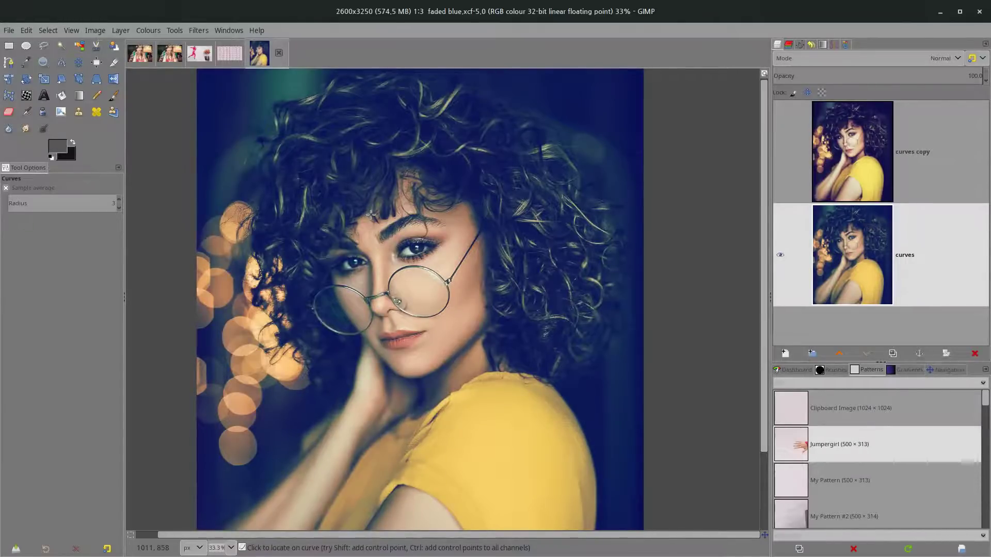
Duplicate the curves layer
key(shift+ctrl+d)
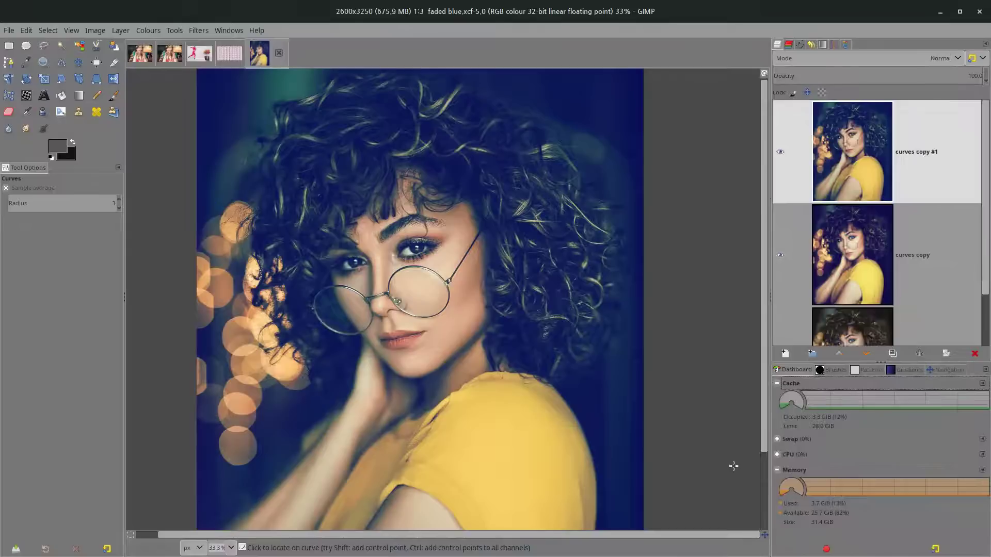